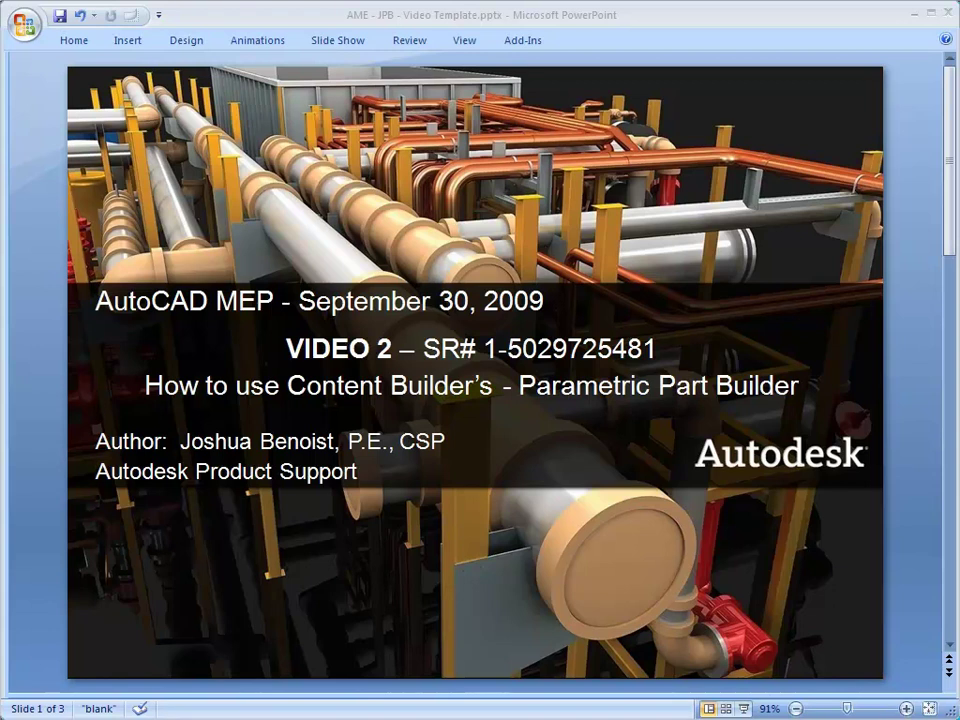
- Close the Windows Task Manager window covering the drawing area
left_click(950, 680)
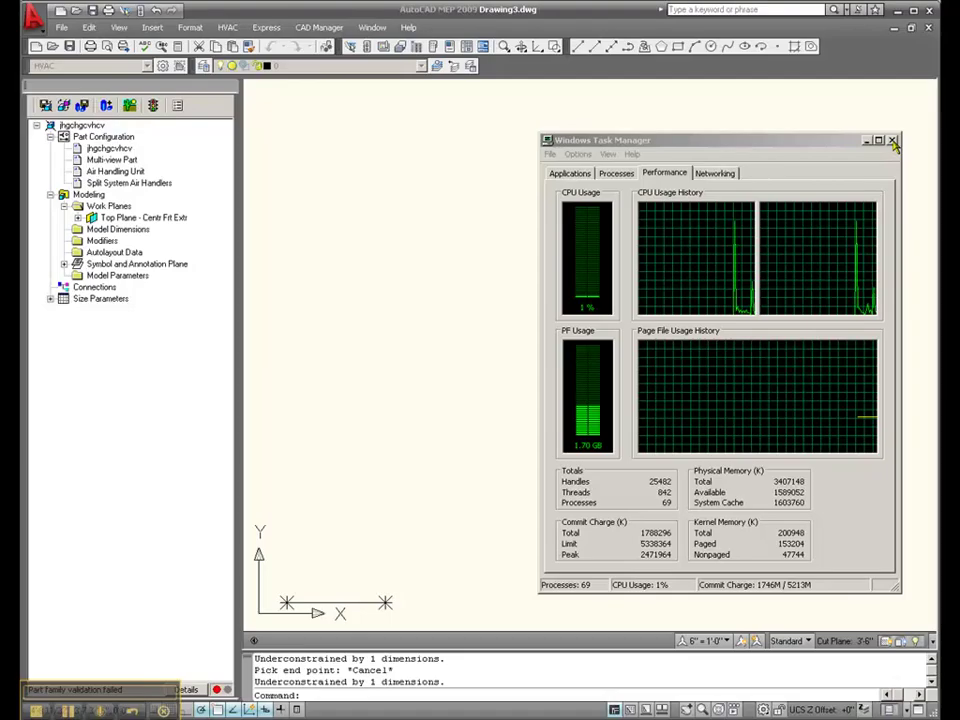
left_click(892, 141)
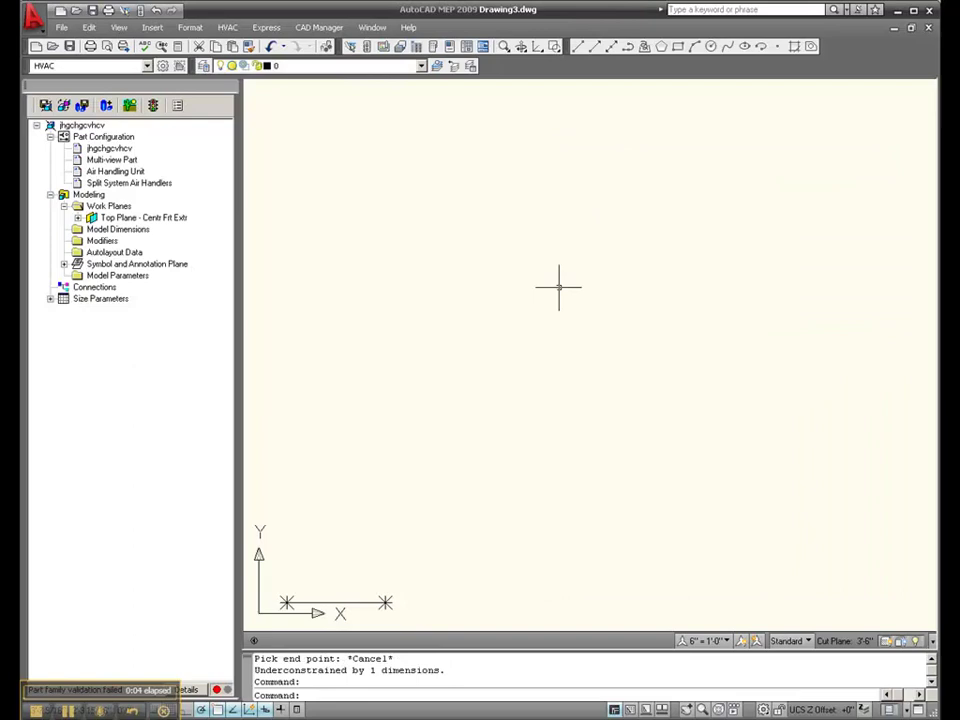
- Add a 1" horizontal distance dimension between the endpoints of the short line on the Top Plane - Centr Frt Extr work plane
scroll(559, 285, "down", 4)
scroll(495, 296, "up", 3)
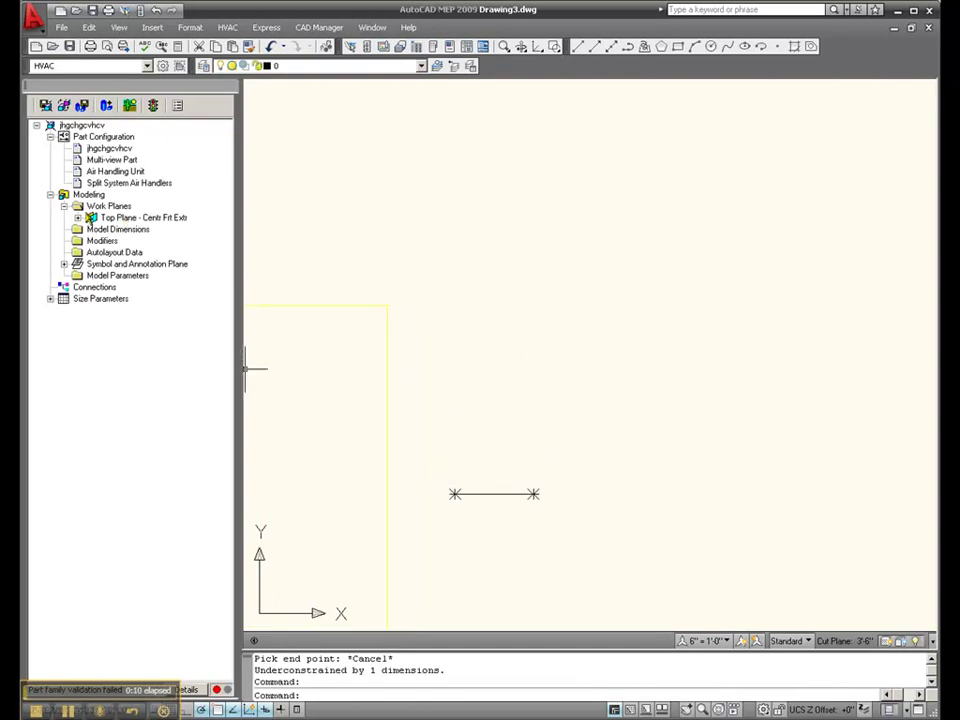
left_click(78, 217)
right_click(96, 219)
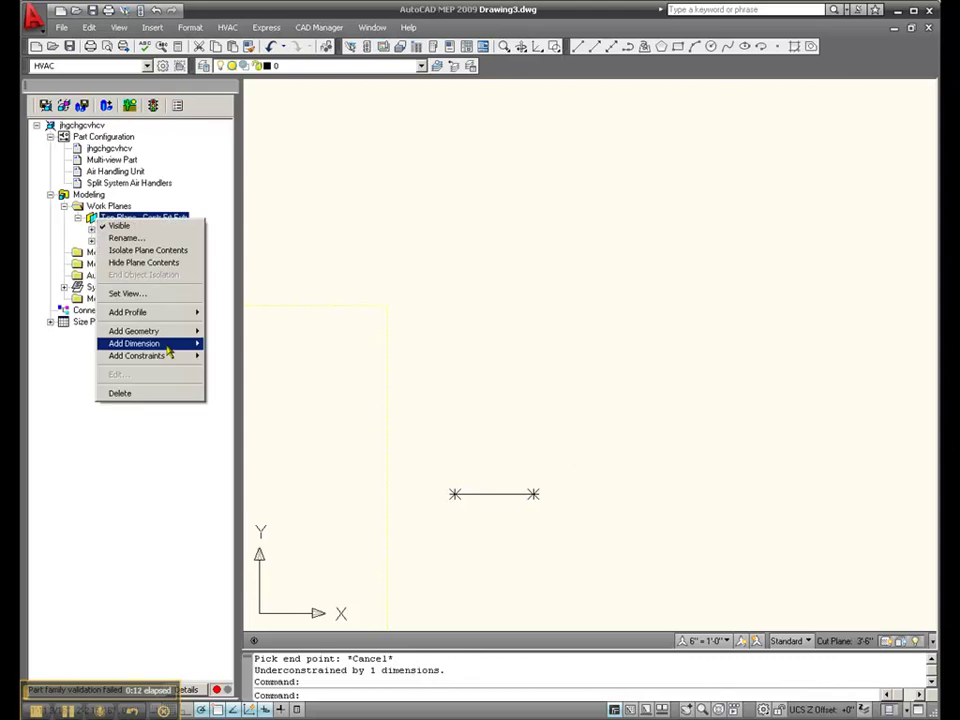
mouse_move(150, 343)
left_click(244, 357)
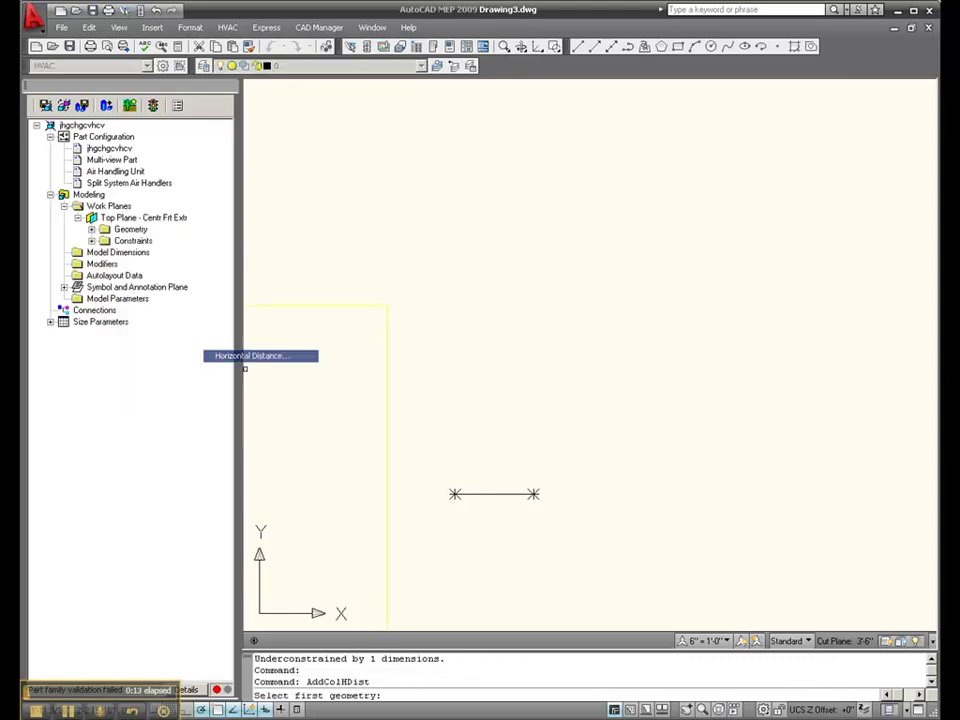
left_click(455, 494)
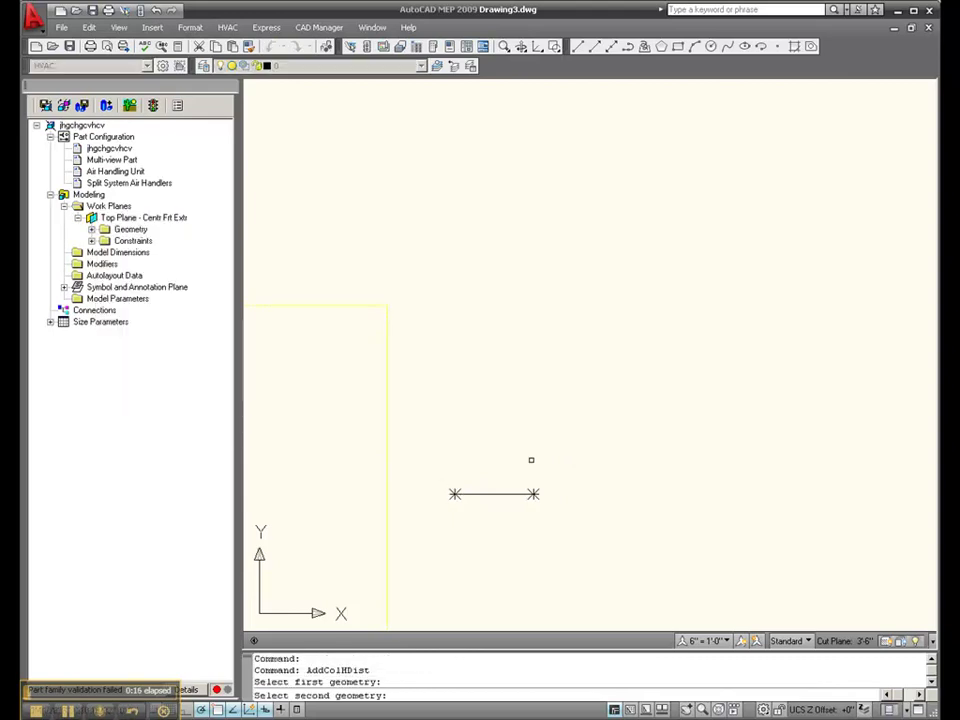
left_click(533, 493)
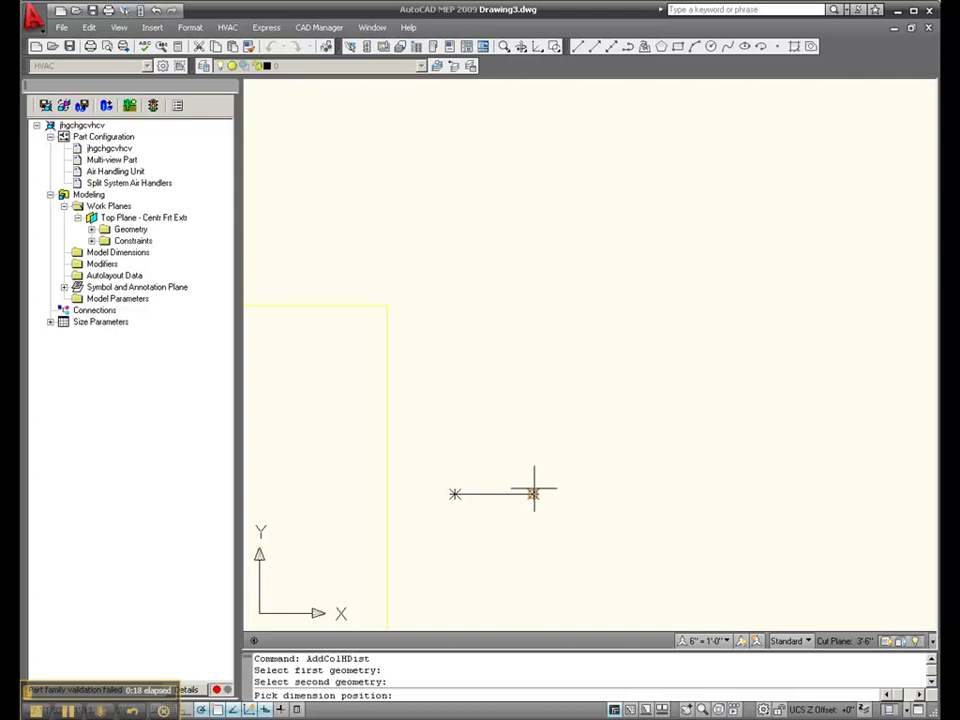
left_click(498, 455)
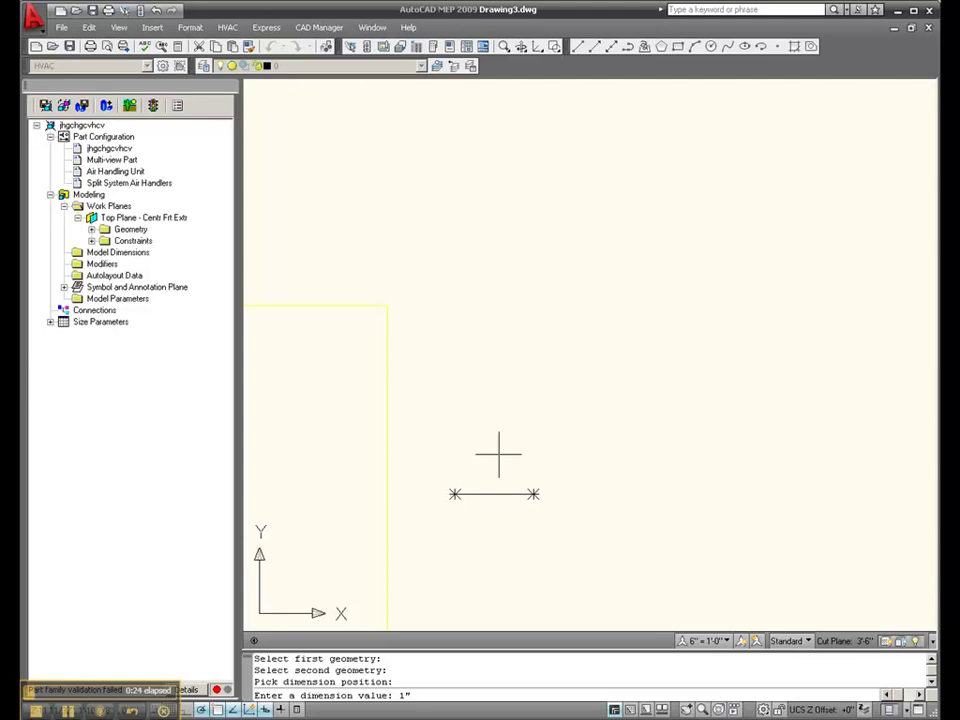
key("Return")
key("Escape")
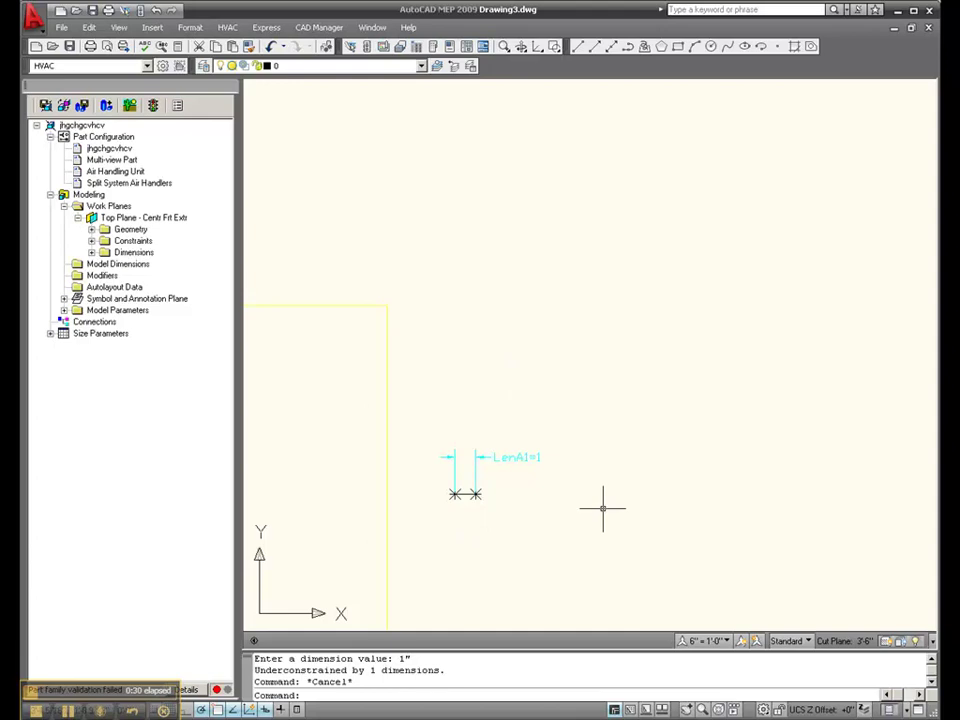
- Check the front view's lower rectangle in 40RM.dwg, then return to Drawing3.dwg
left_click(380, 29)
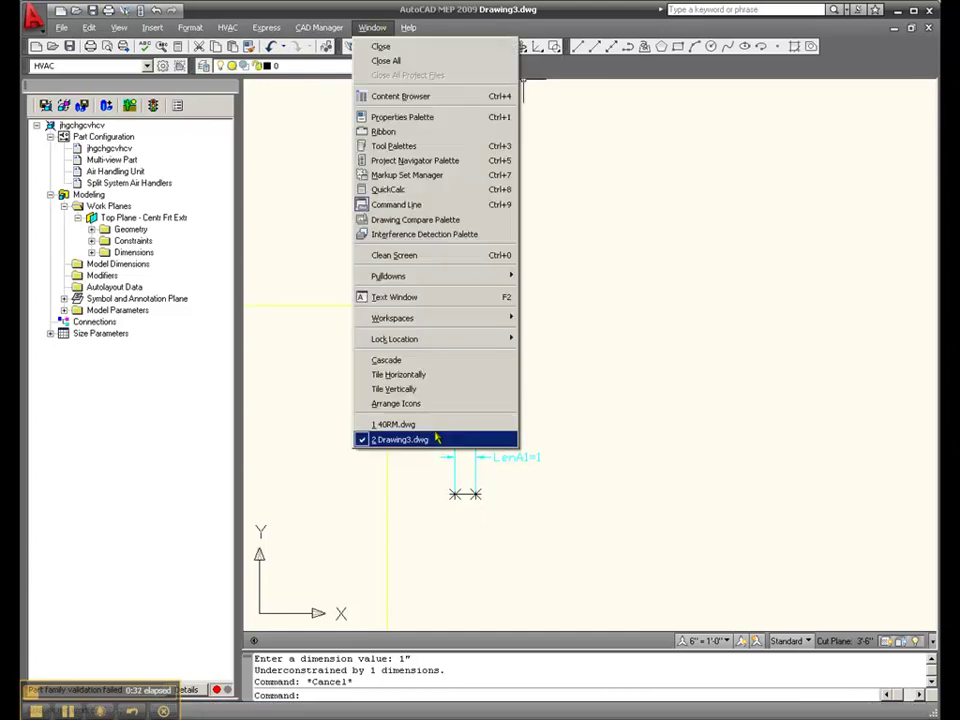
left_click(395, 424)
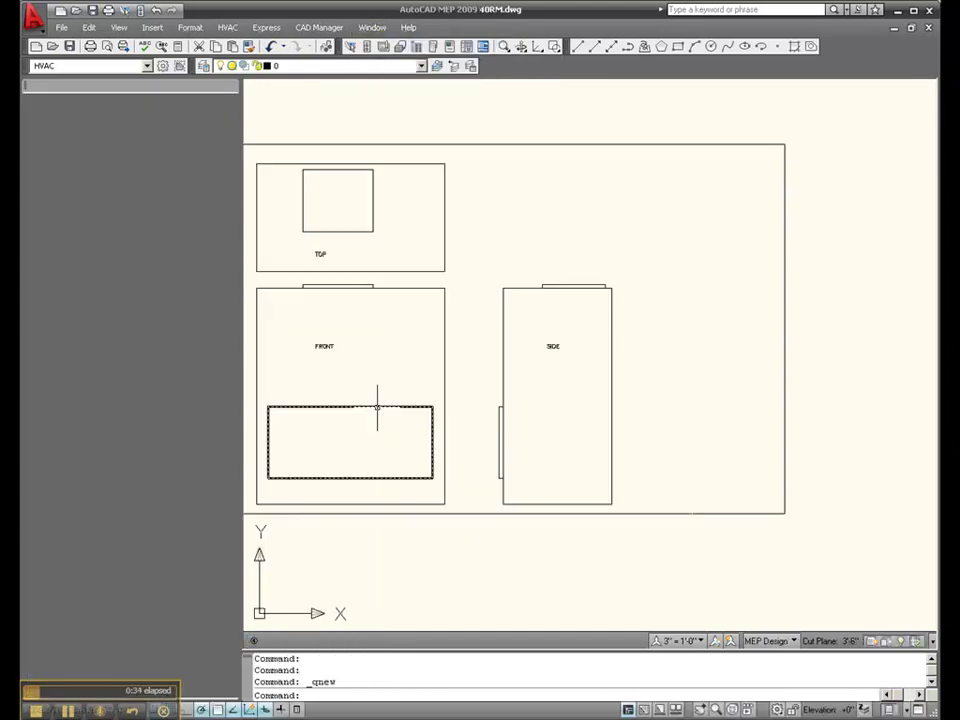
left_click(369, 30)
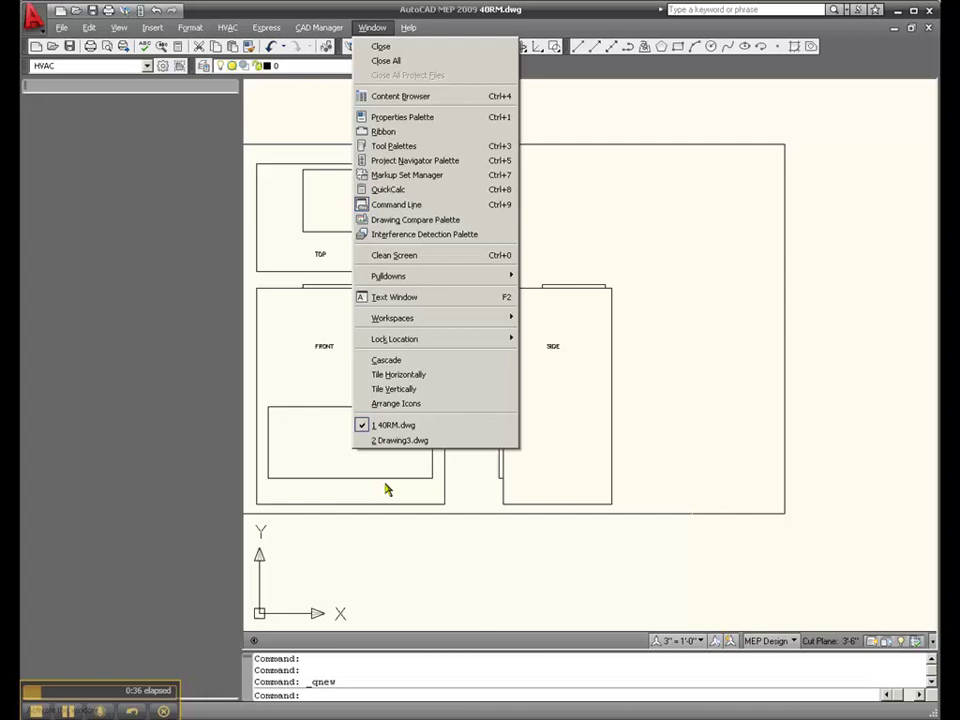
left_click(394, 440)
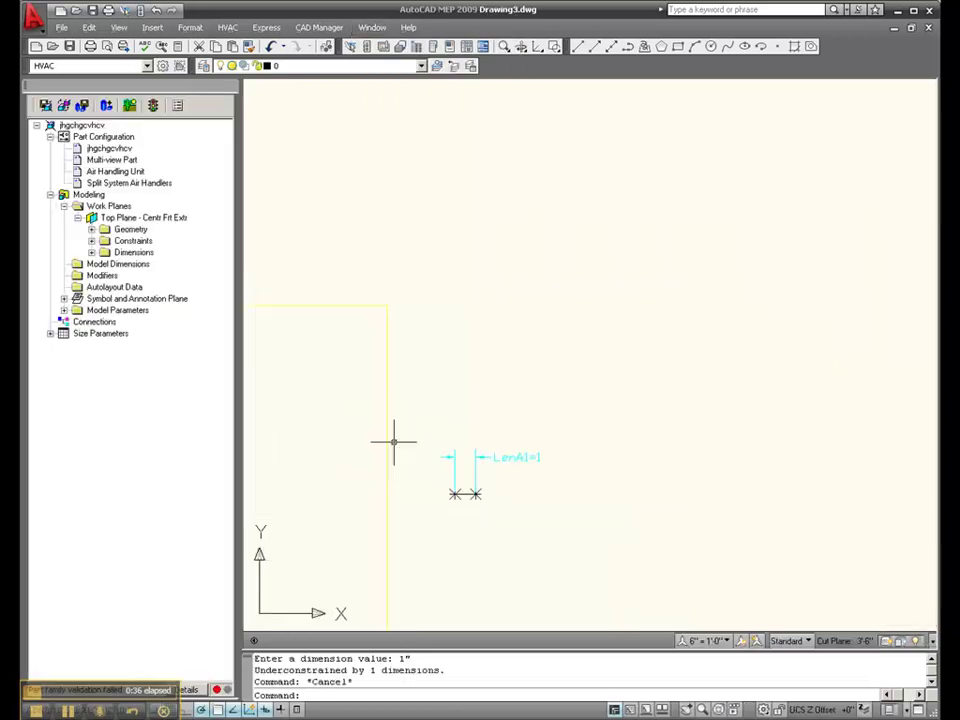
- Add a rectangular profile 3' wide by 18" high on the top work plane, just above the dimensioned line
right_click(101, 217)
mouse_move(171, 315)
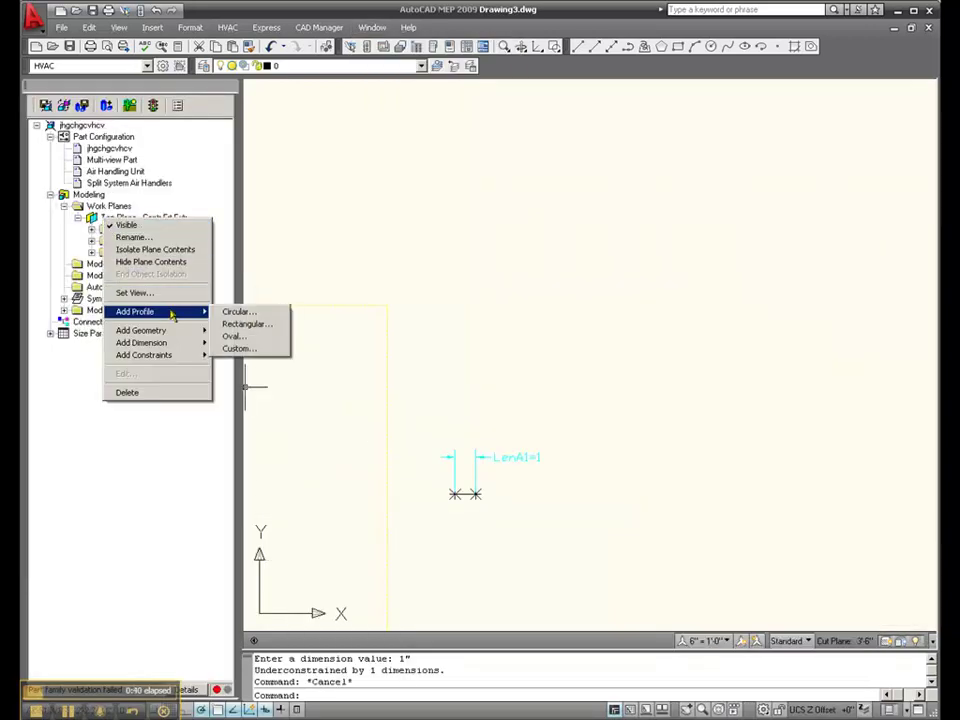
left_click(246, 326)
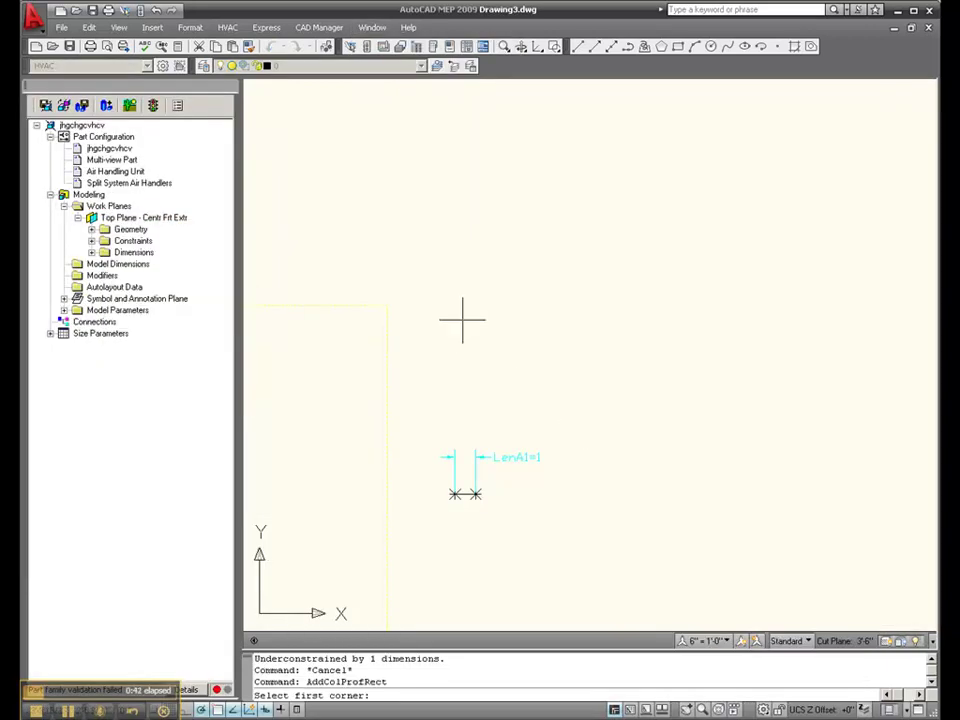
left_click(463, 419)
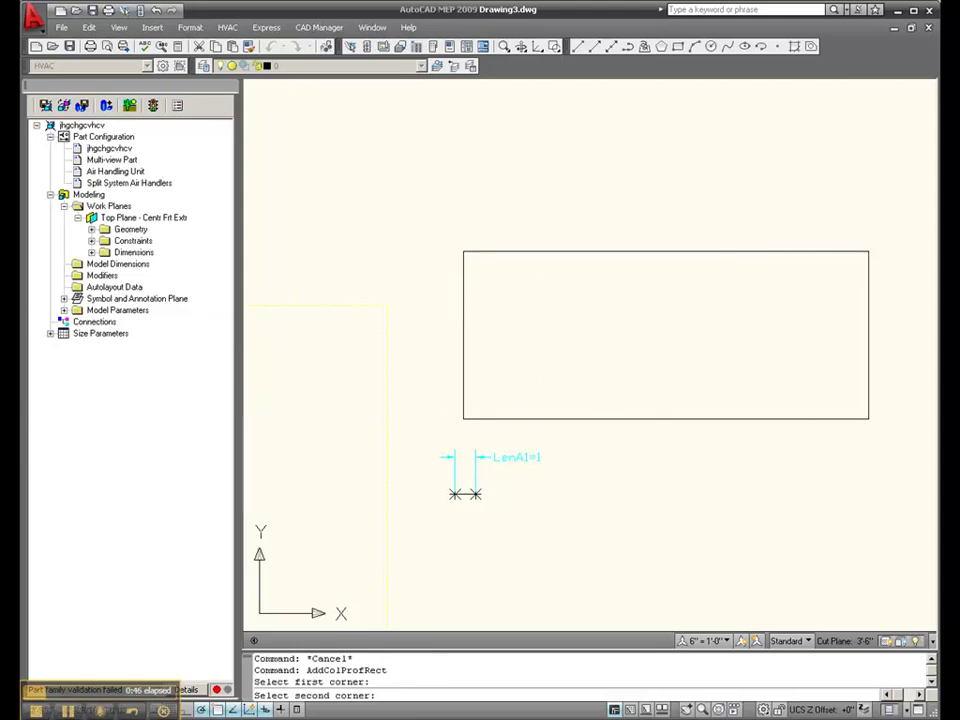
type("@3',18\"")
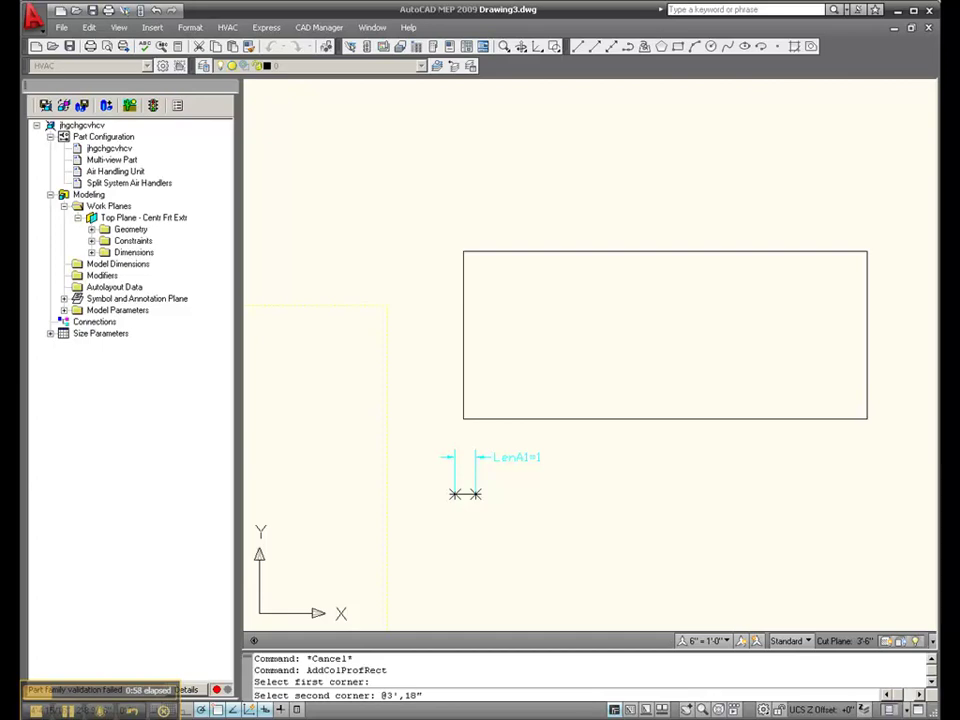
key("Return")
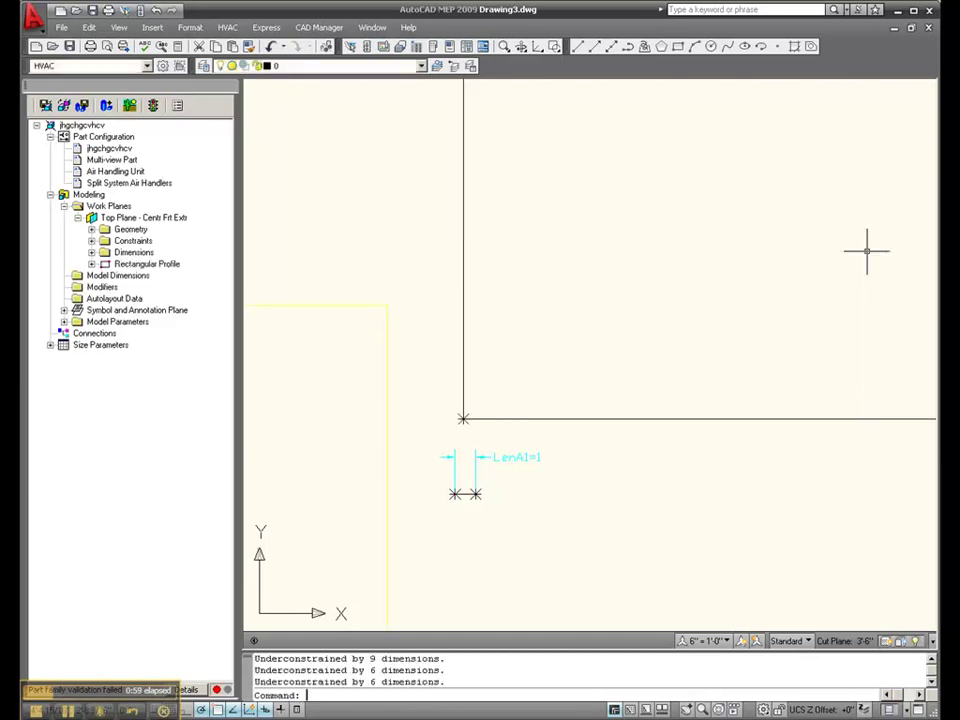
- Add a 3' horizontal distance dimension between the rectangular profile's two upper corners, placed above the profile
scroll(364, 488, "down", 3)
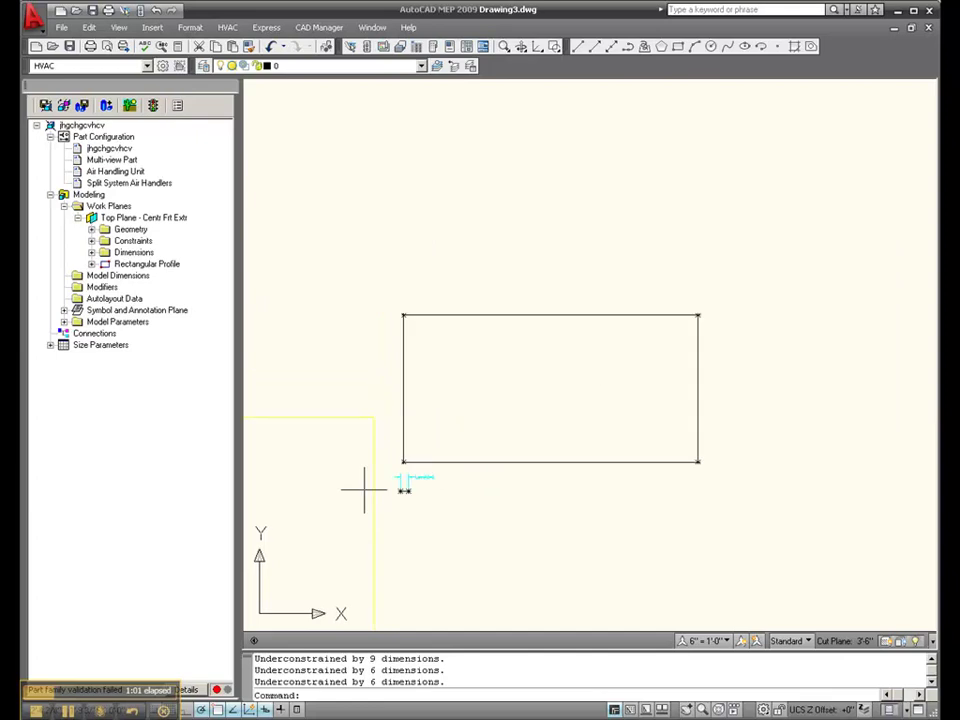
scroll(363, 486, "up", 1)
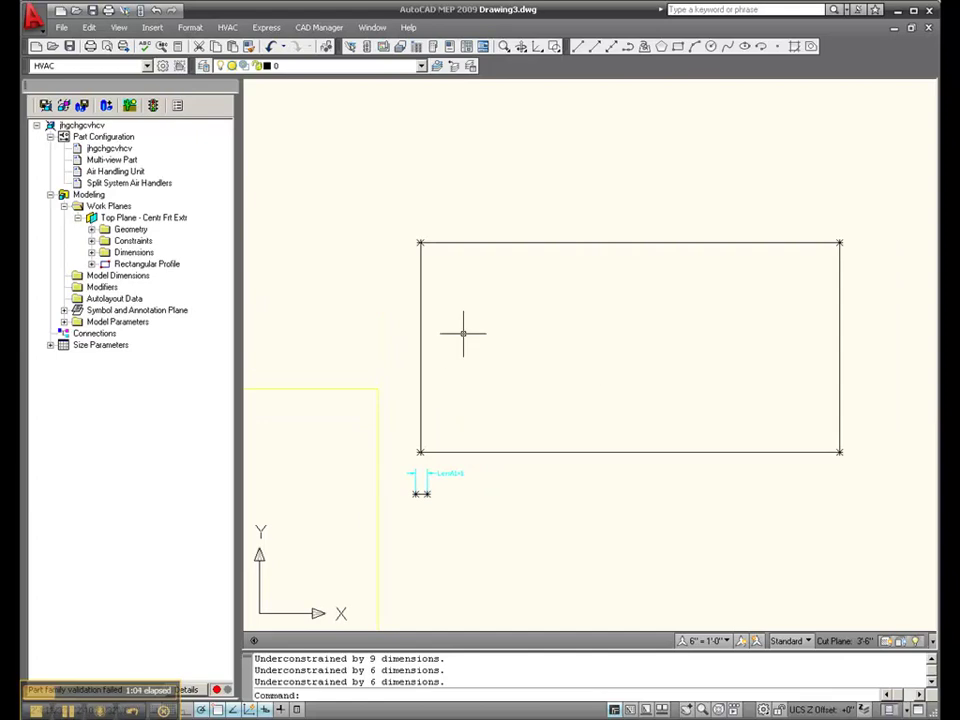
right_click(118, 218)
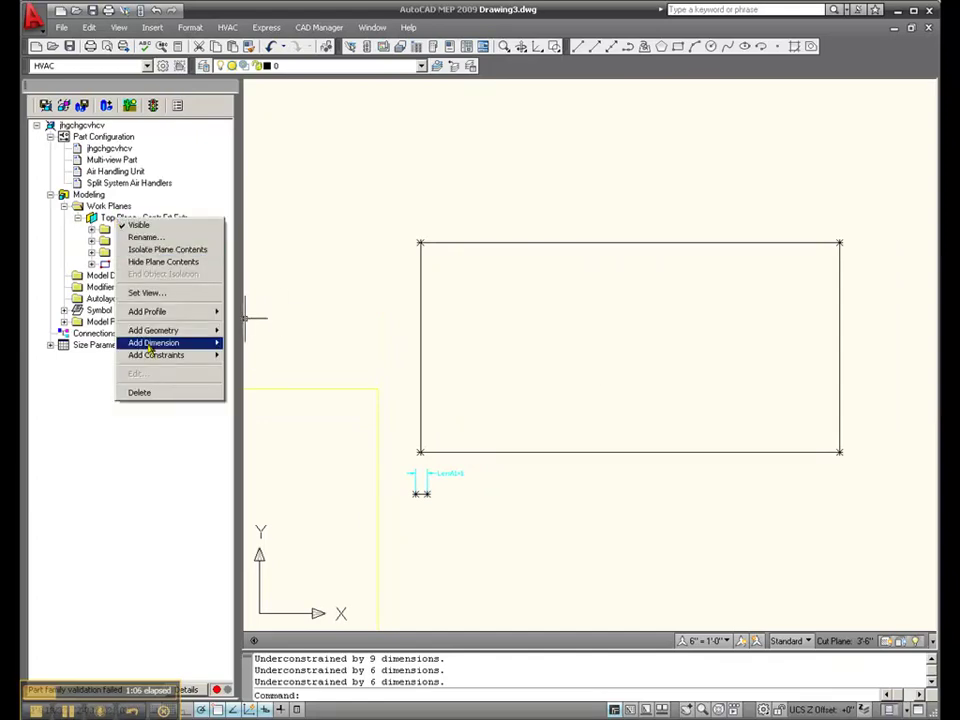
mouse_move(150, 346)
left_click(282, 354)
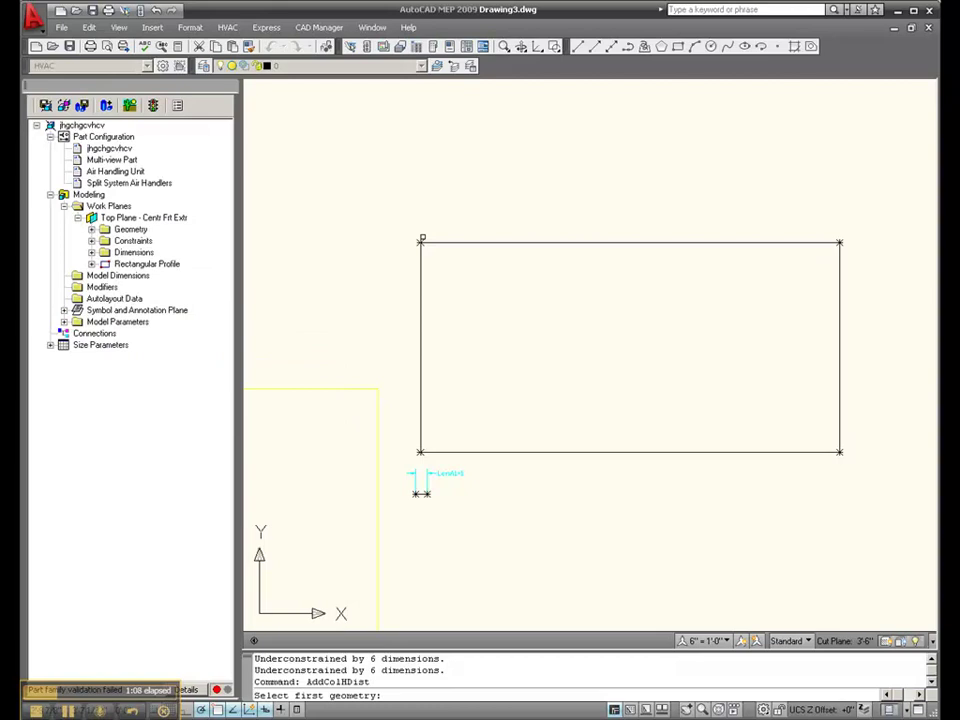
left_click(421, 239)
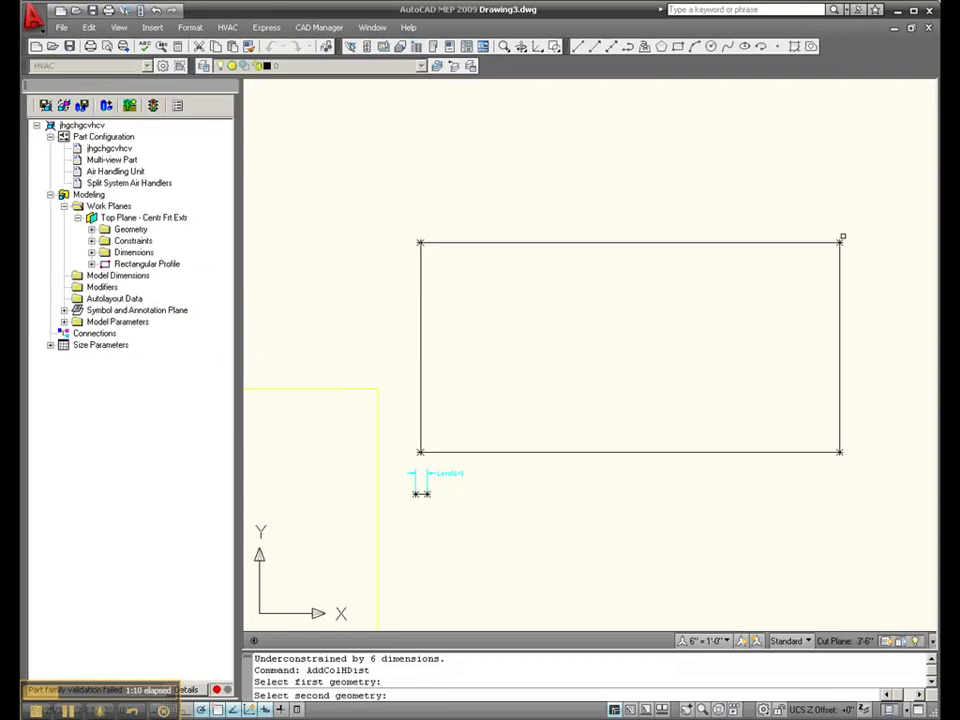
left_click(840, 241)
left_click(636, 194)
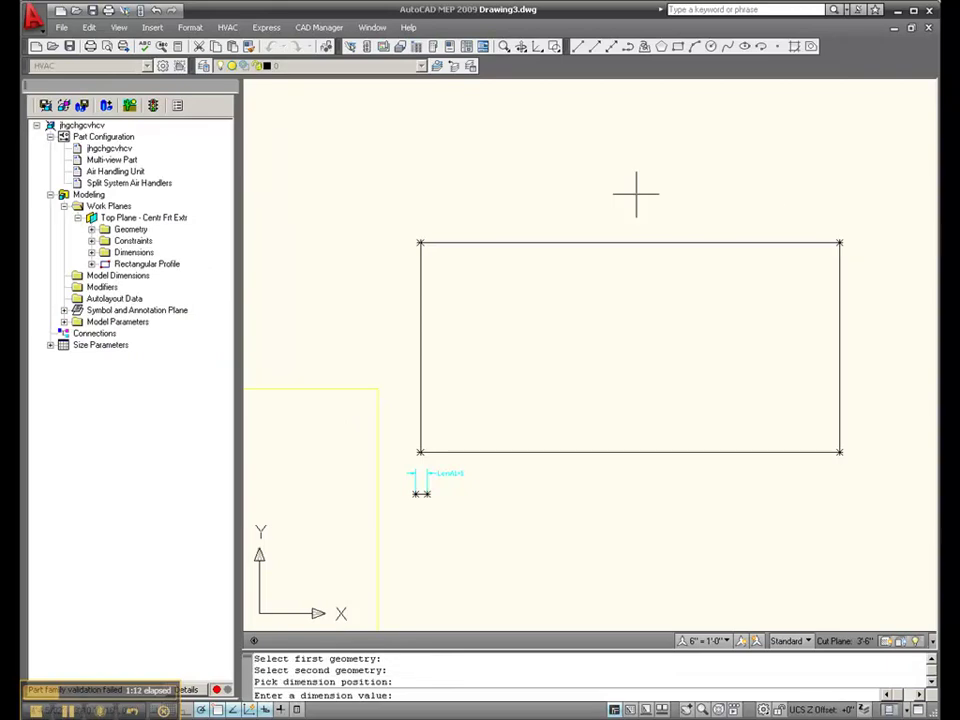
type("3'")
key("Return")
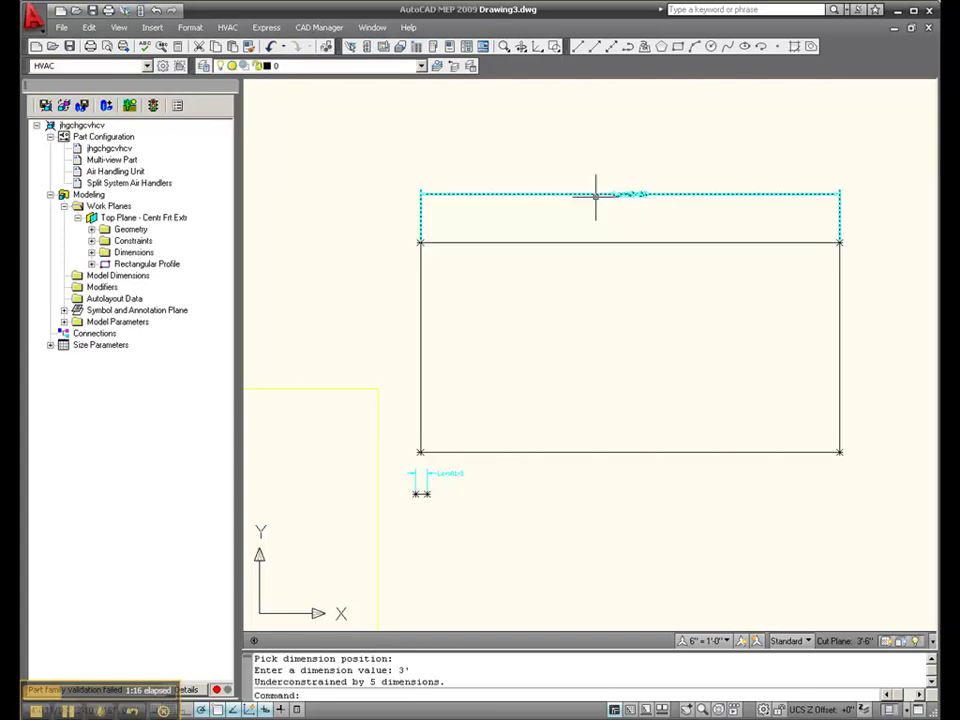
- Add an 18" vertical distance dimension between the rectangular profile's two left corners, placed to its left
key("super")
left_click(178, 225)
right_click(178, 222)
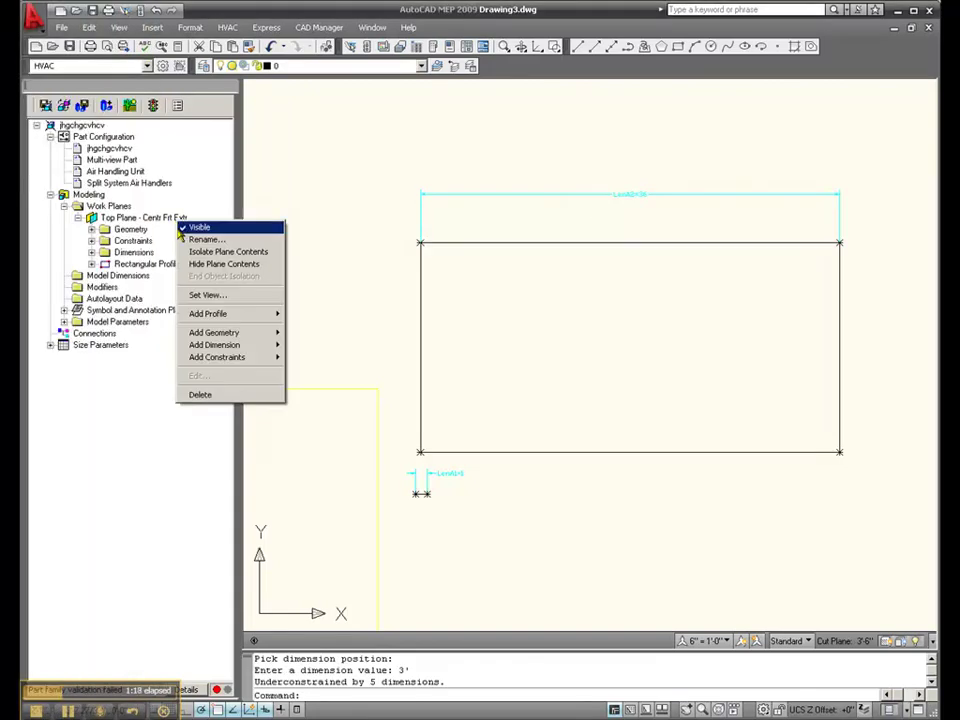
mouse_move(240, 344)
left_click(309, 370)
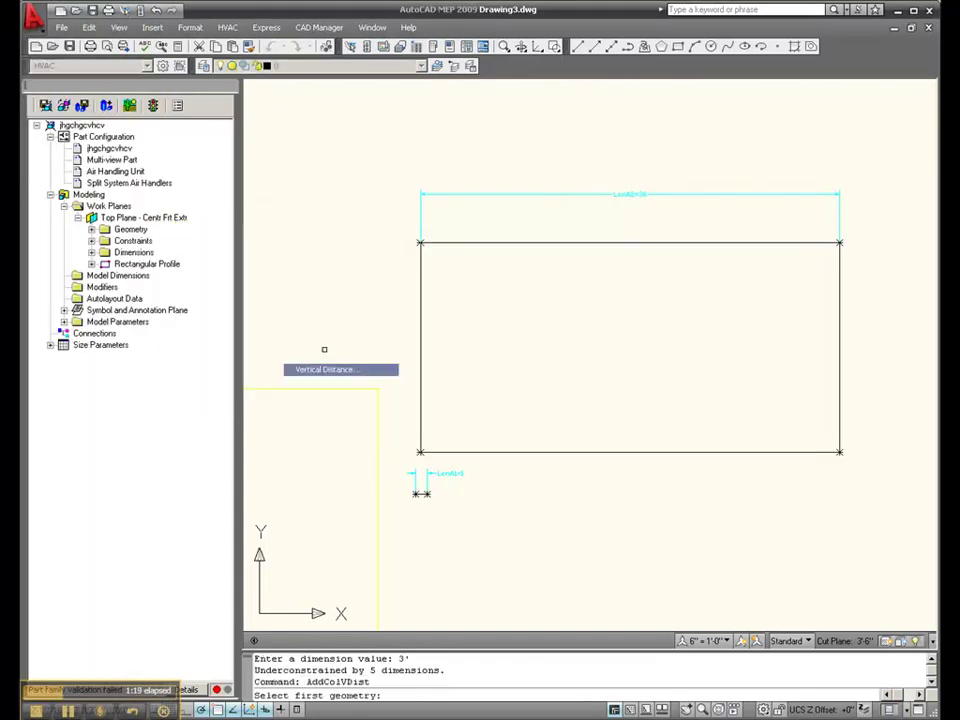
left_click(416, 241)
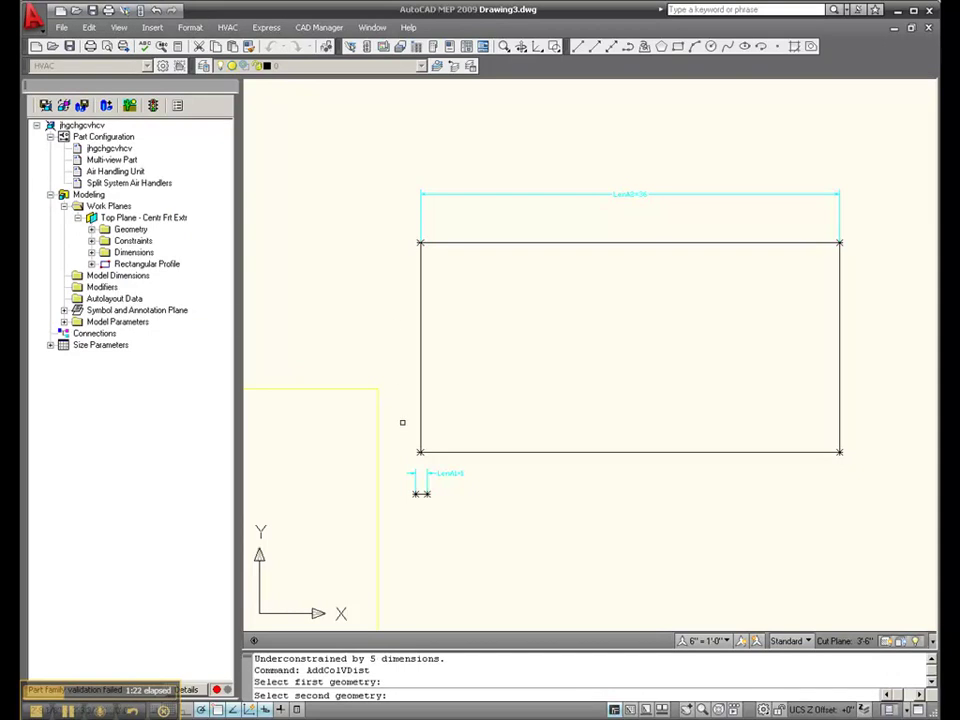
left_click(419, 451)
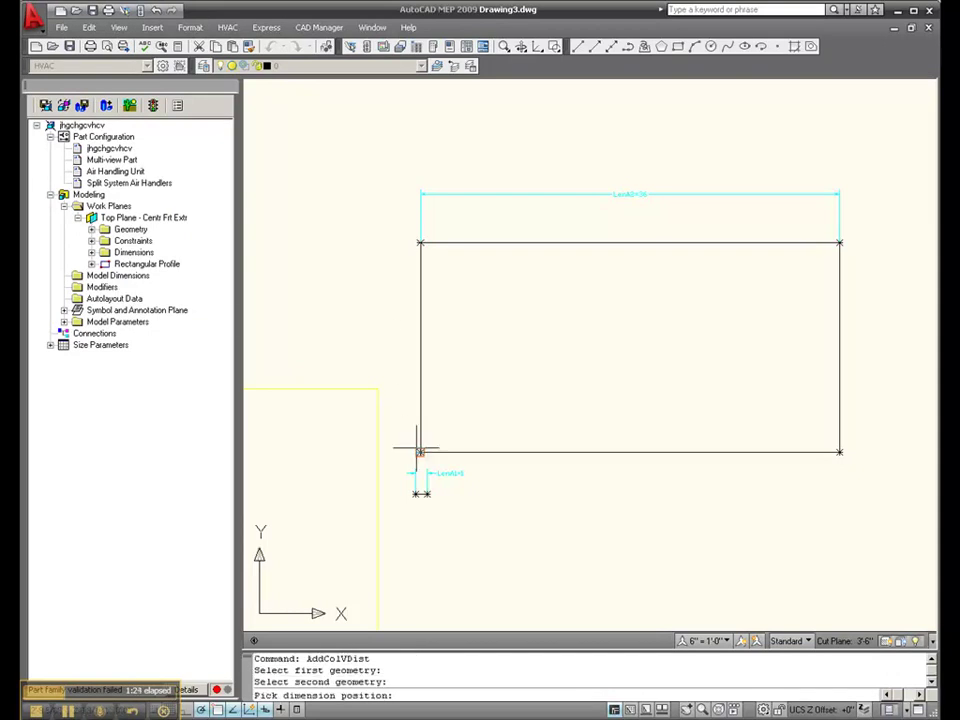
left_click(396, 344)
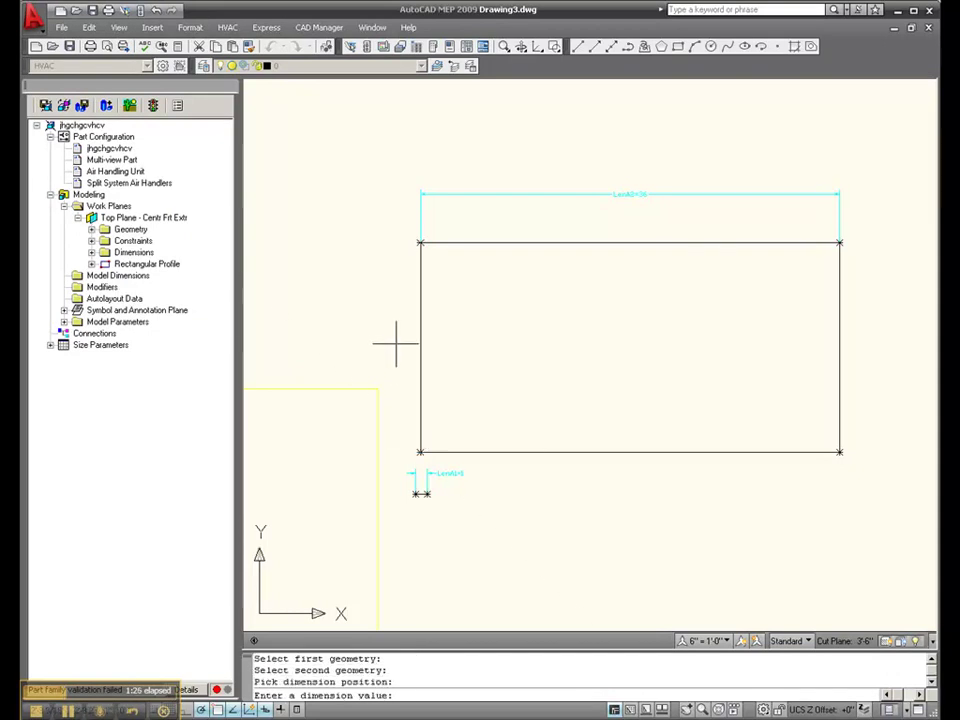
type("18\"")
key("Return")
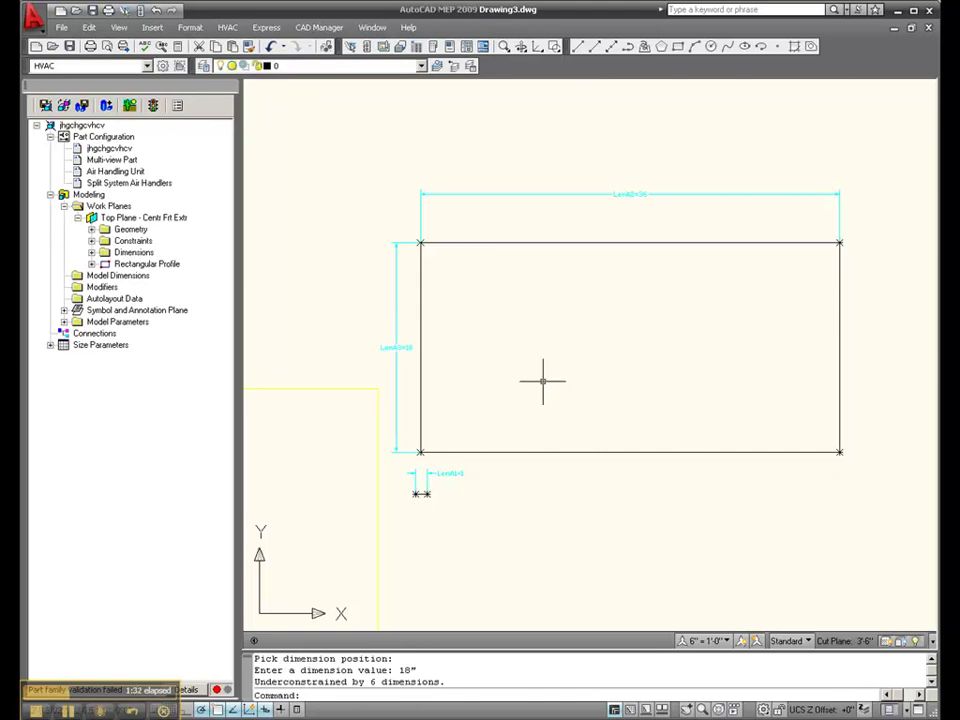
- Switch to 40RM.dwg to examine the unit's top, front and side views
scroll(566, 356, "down", 2)
scroll(381, 454, "down", 3)
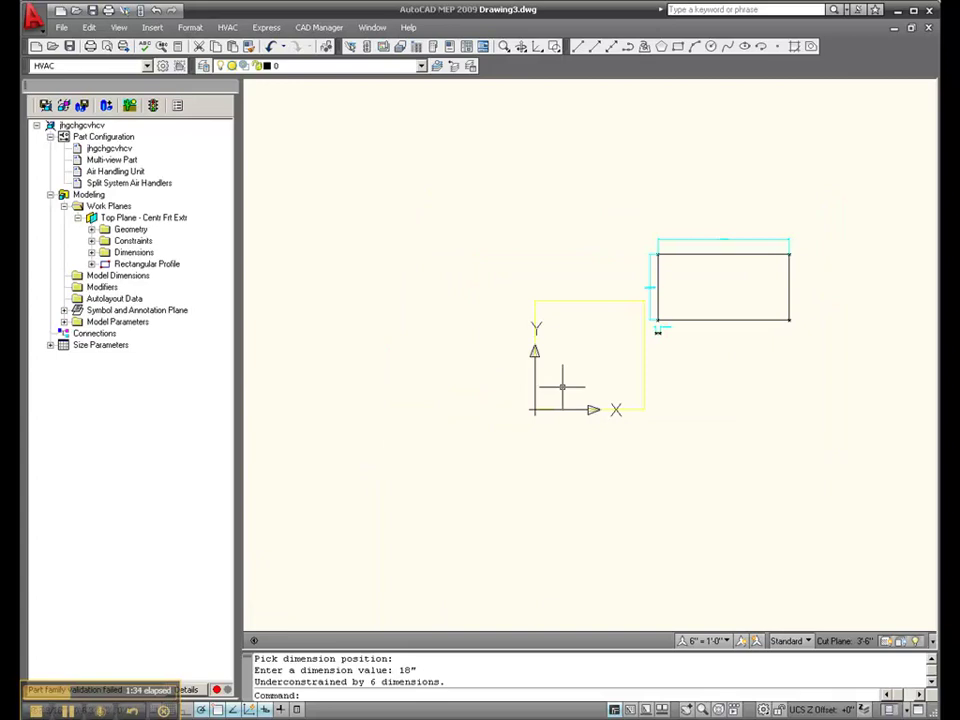
scroll(851, 238, "up", 2)
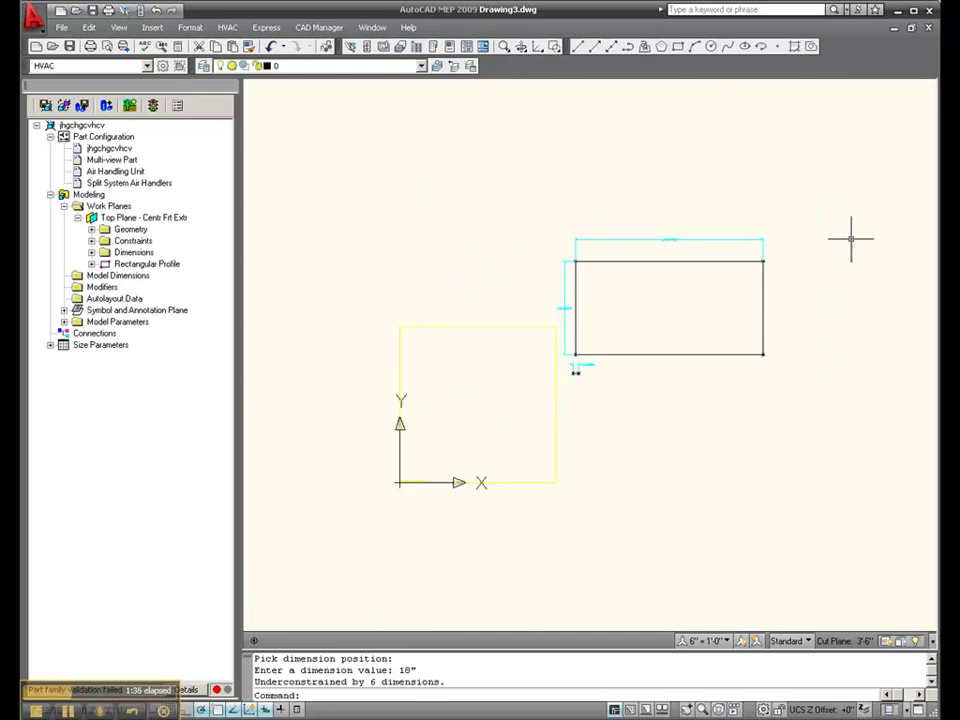
left_click(372, 27)
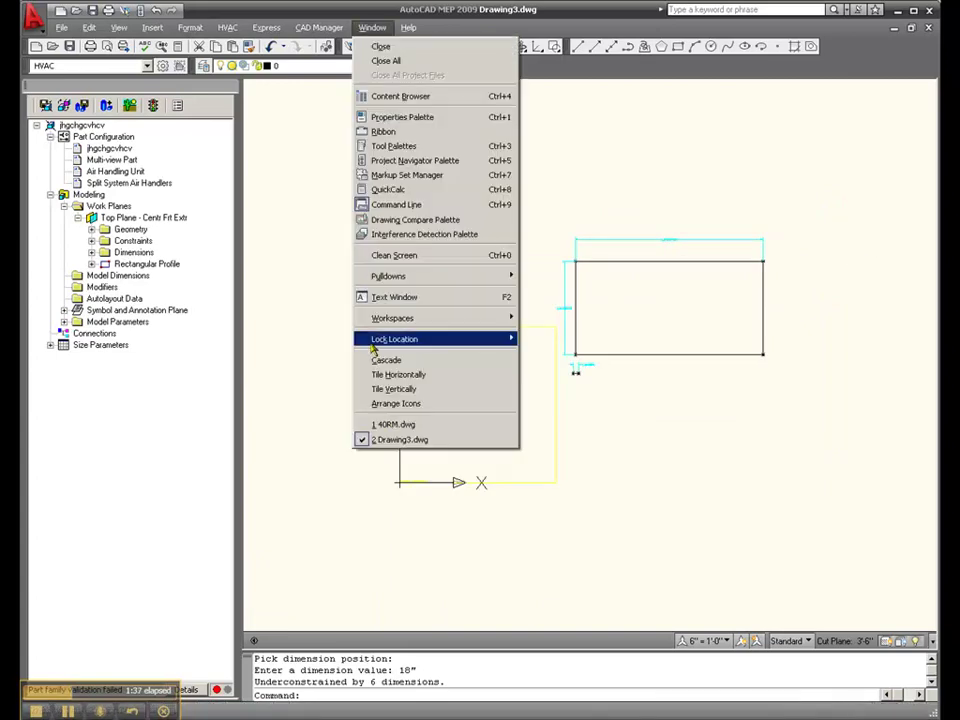
left_click(385, 424)
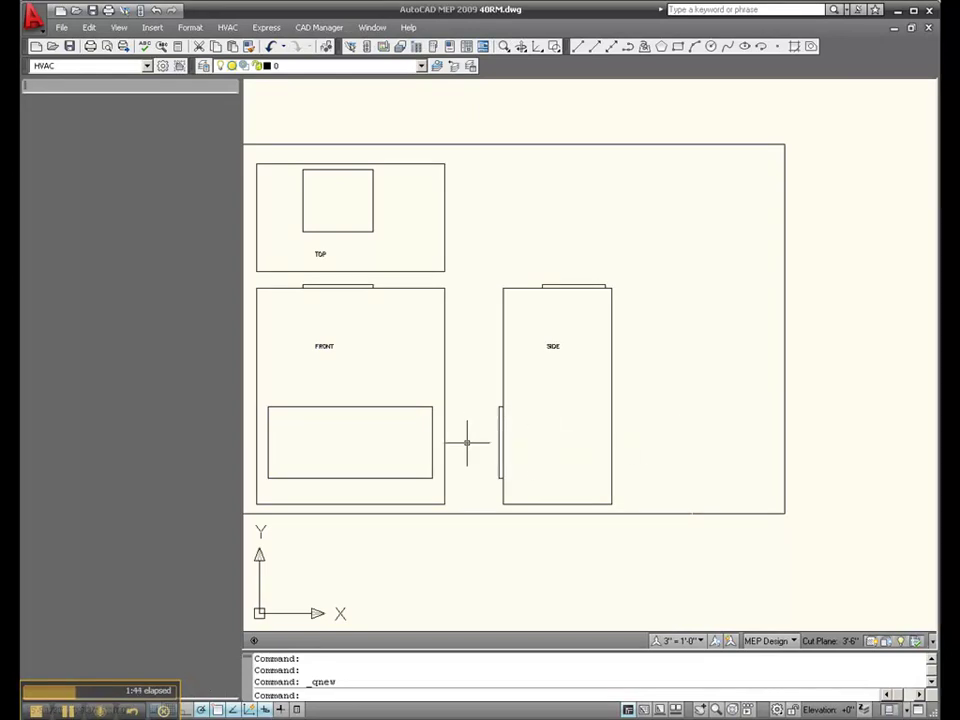
- Add a vertical construction line parallel to the side view's small front connection, offset to the right of the side view
mouse_move(498, 443)
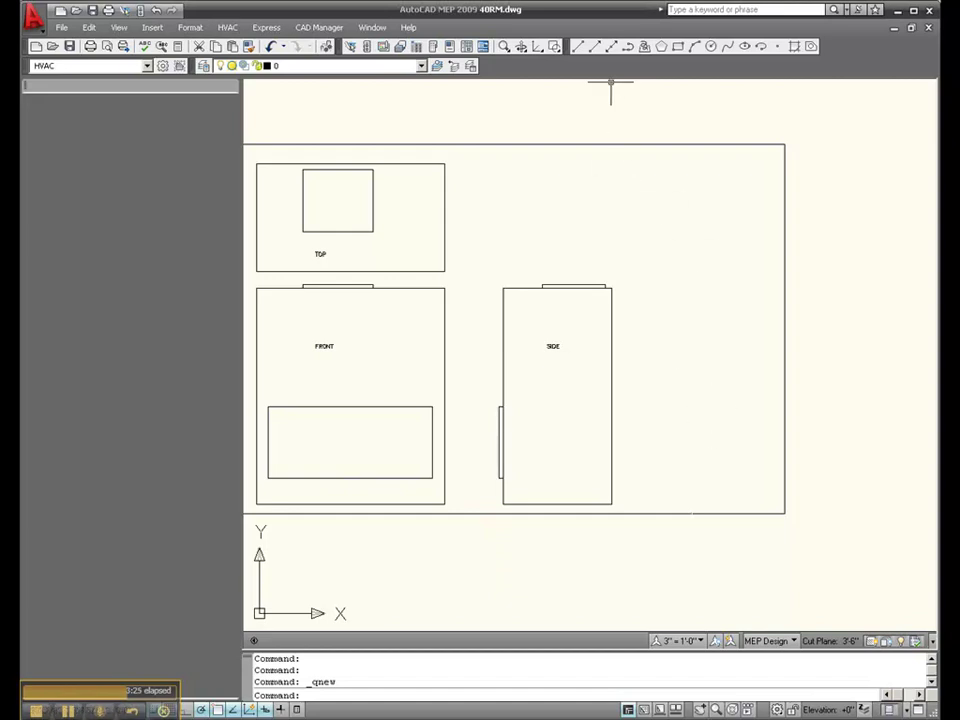
left_click(612, 48)
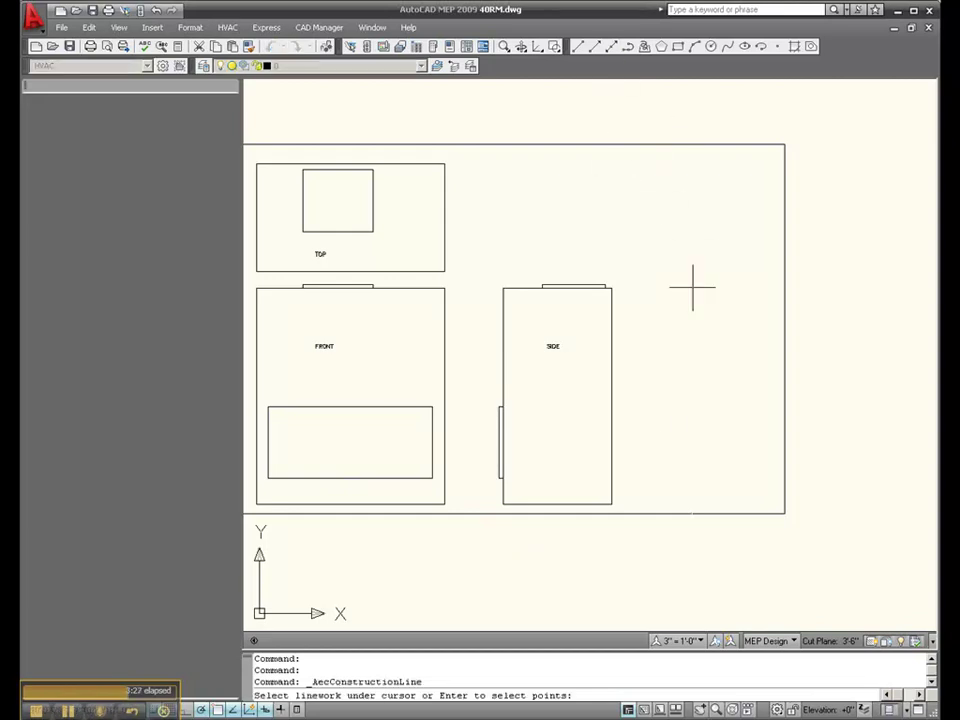
right_click(473, 414, "shift")
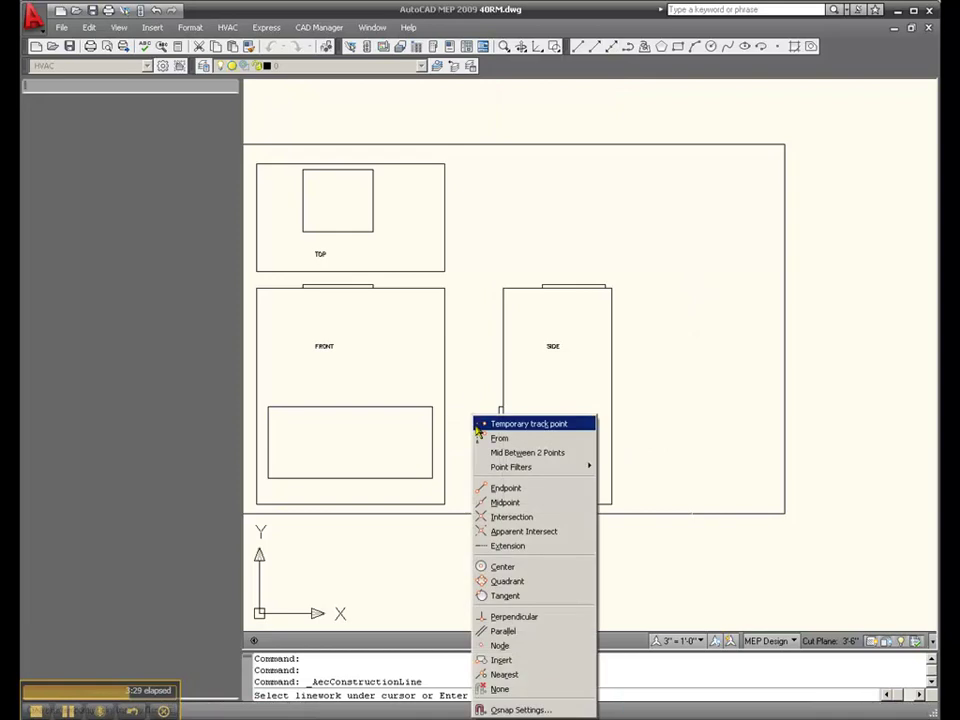
left_click(509, 503)
left_click(495, 441)
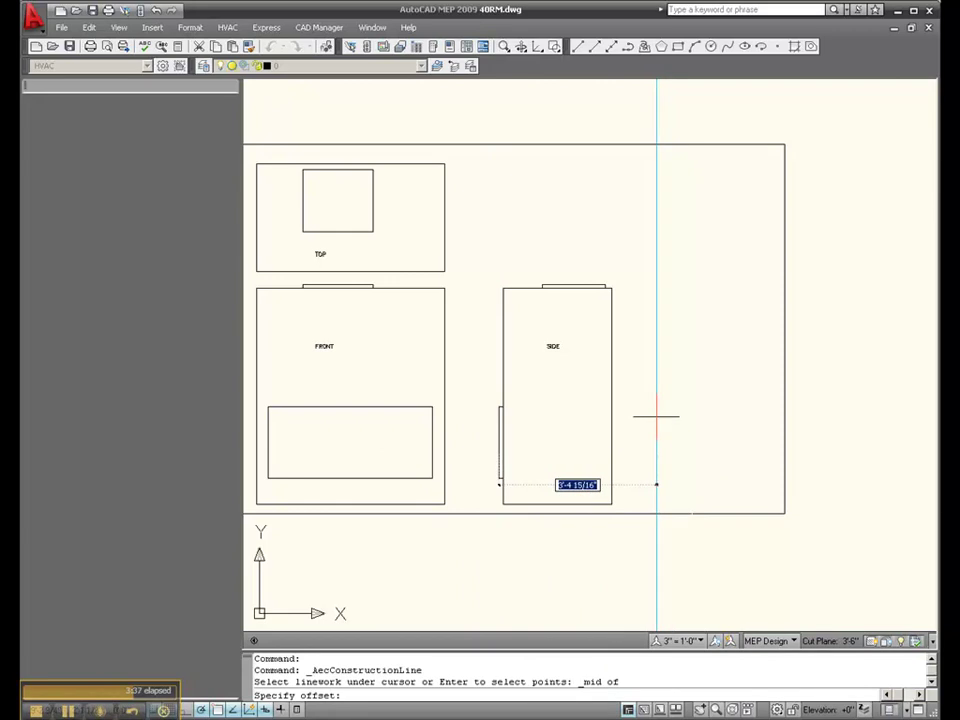
left_click(649, 444)
key("Escape")
- Rotate the vertical construction line 90 degrees about a base point just to its right
left_click(730, 454)
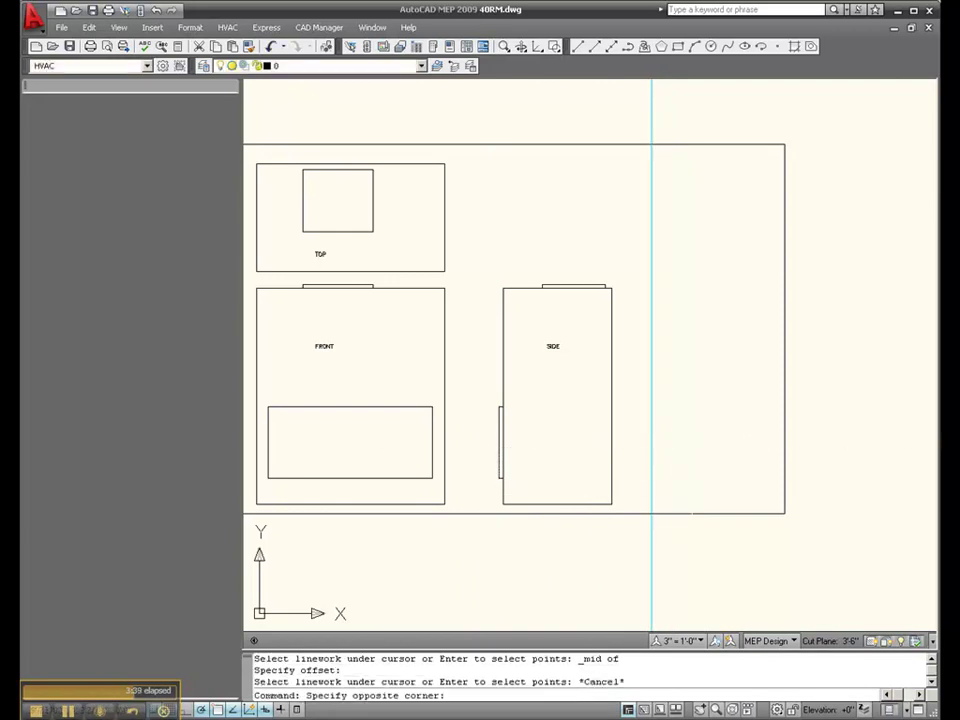
left_click(632, 422)
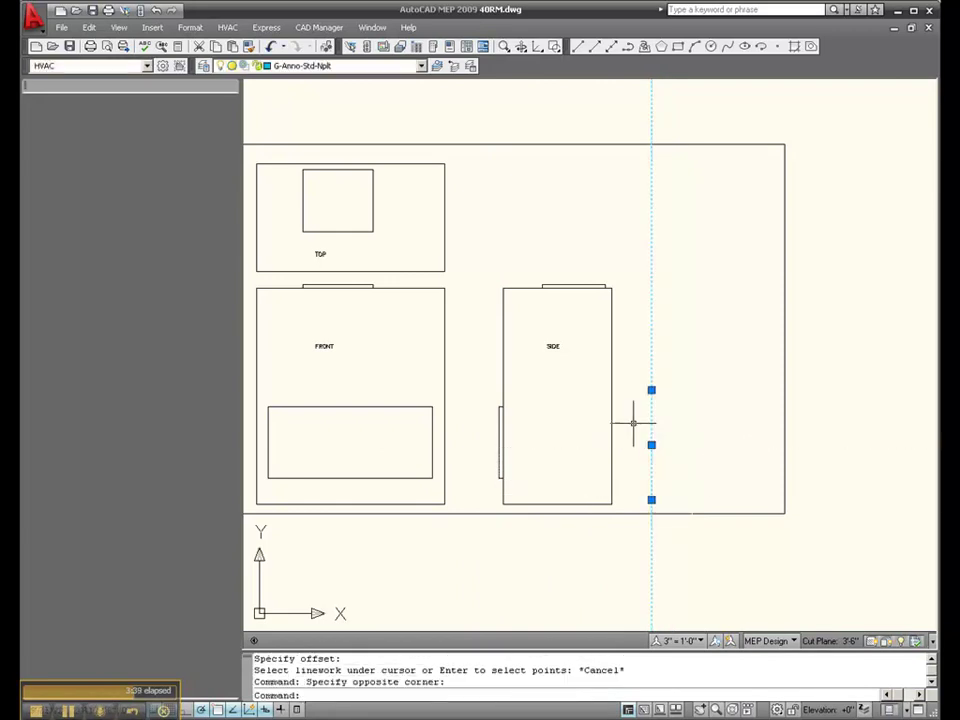
right_click(725, 452)
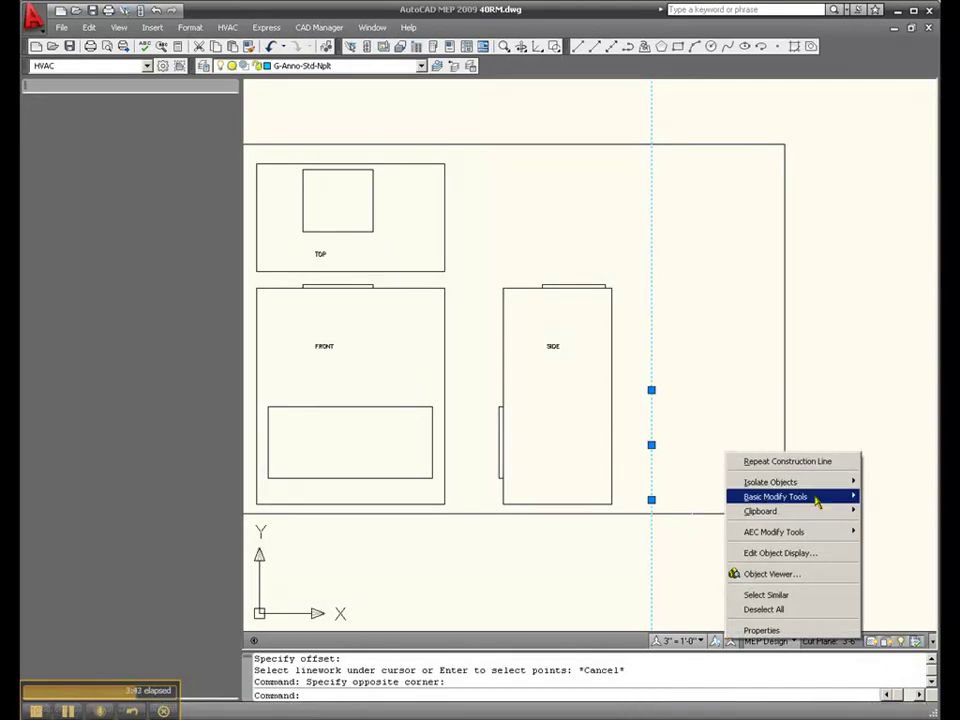
mouse_move(795, 503)
left_click(688, 524)
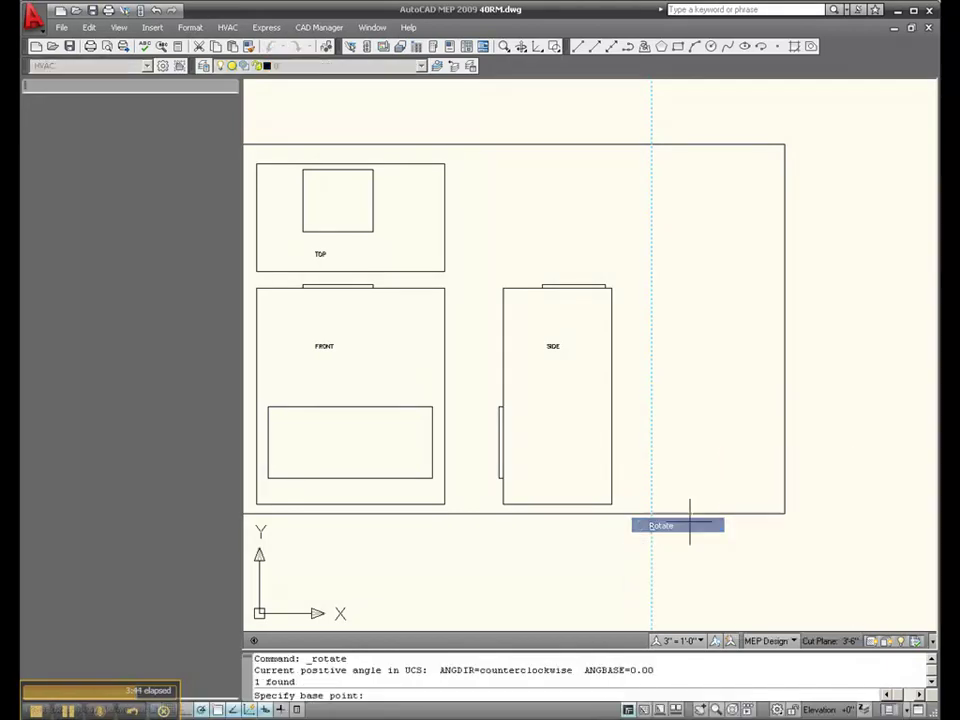
left_click(667, 441)
type("90")
key("Return")
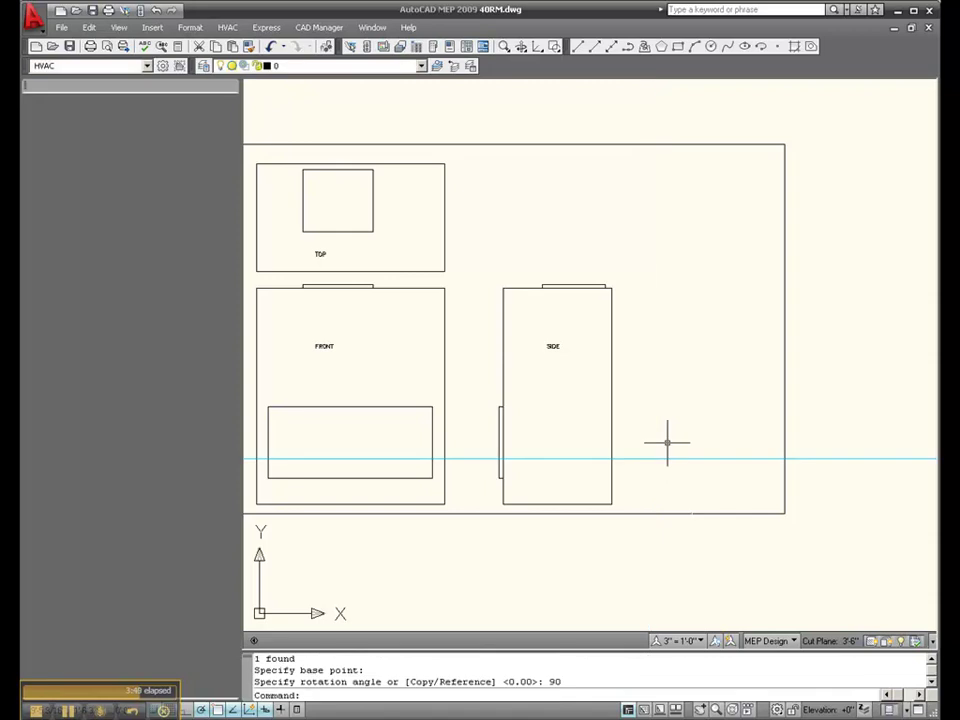
- Move the horizontal construction line by its middle grip onto the midpoint of the side view's small front connection
left_click(667, 441)
left_click(651, 479)
left_click(669, 458)
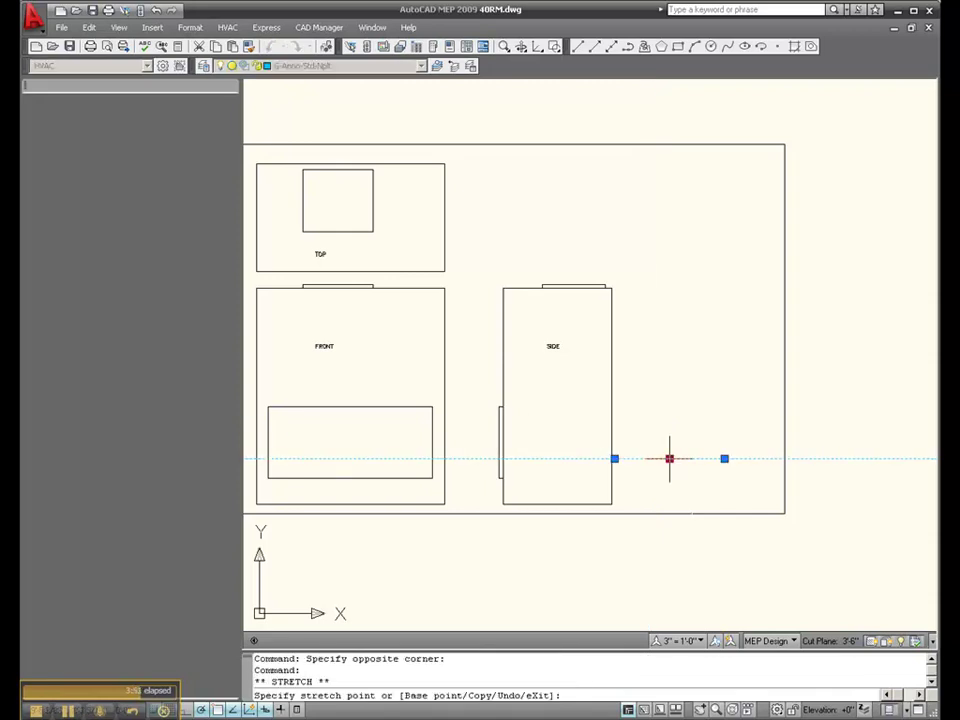
right_click(484, 440, "shift")
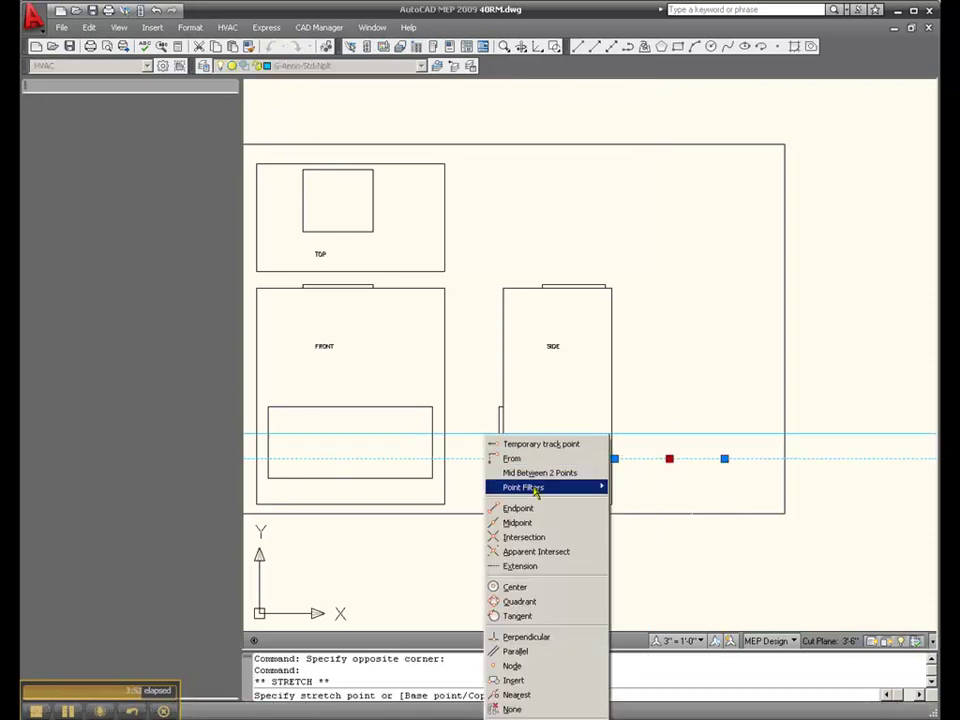
left_click(516, 522)
left_click(498, 442)
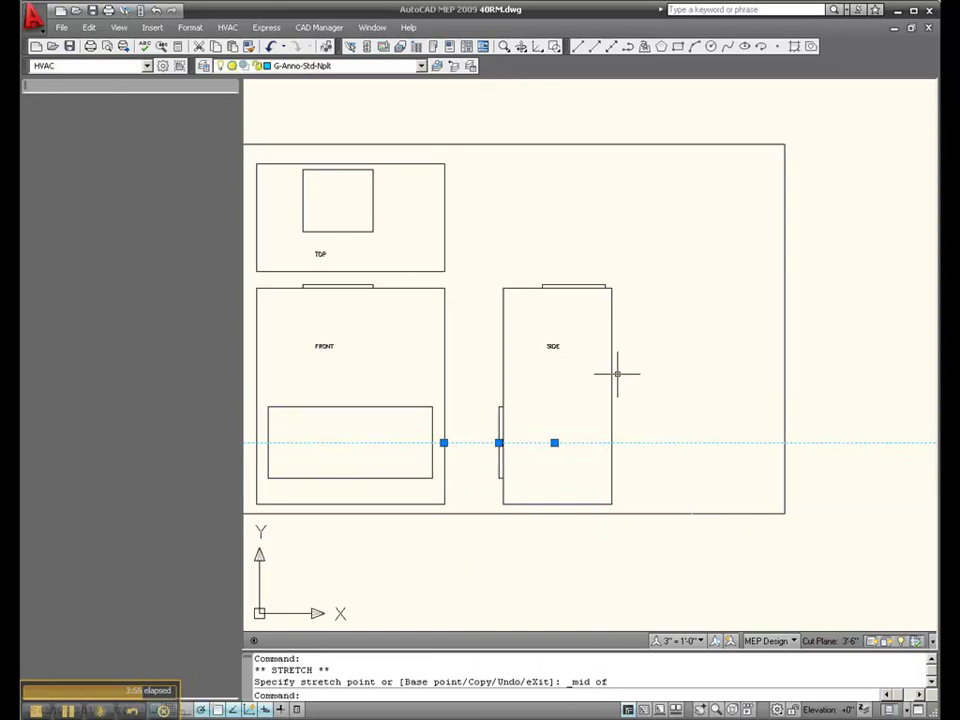
key("Escape")
key("Escape")
key("Escape")
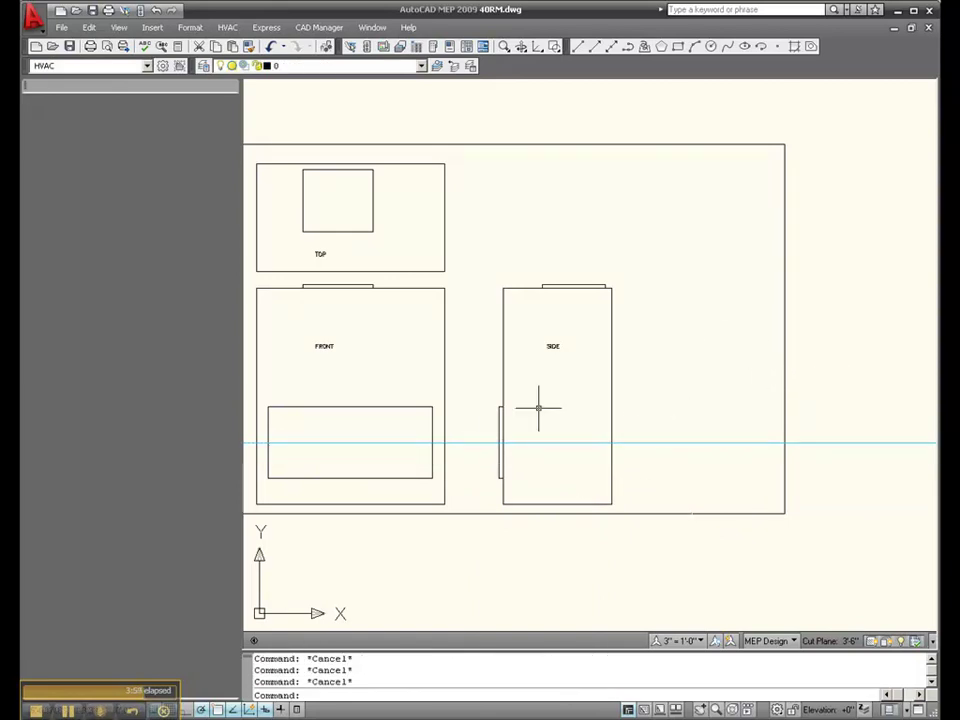
- Add a horizontal construction line along the bottom edge of the side view, with no offset
scroll(707, 356, "down", 2)
scroll(516, 375, "up", 3)
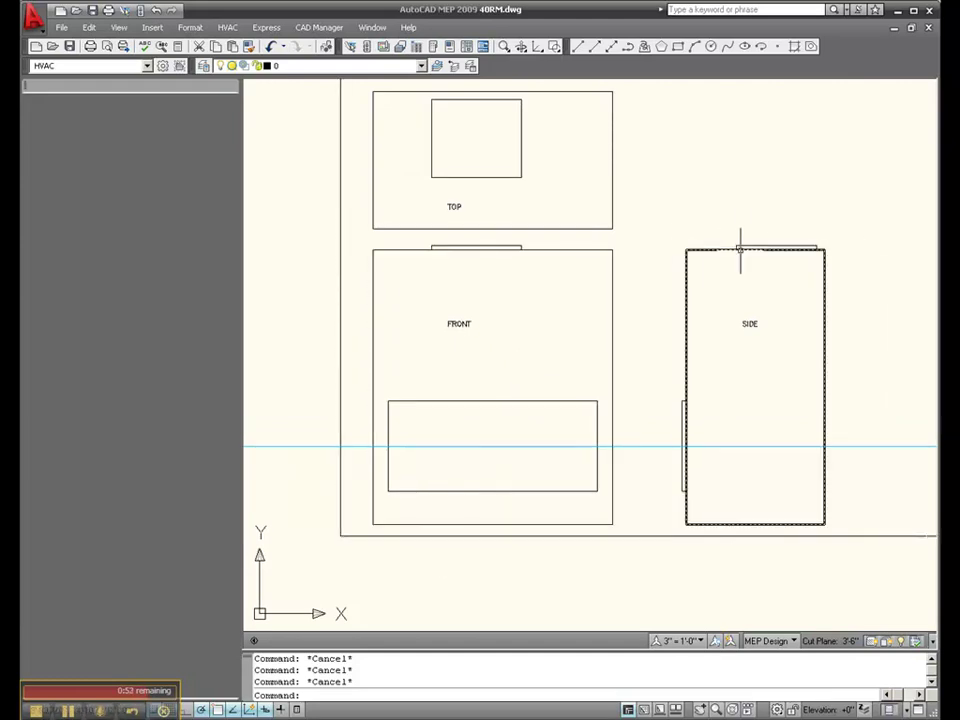
left_click(612, 48)
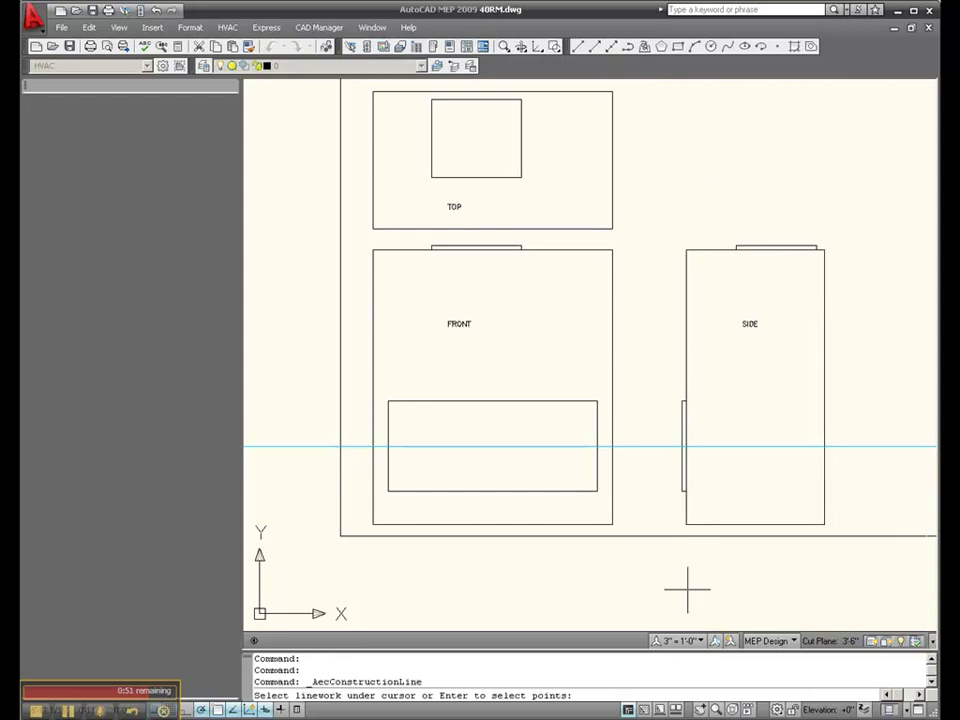
right_click(757, 521, "shift")
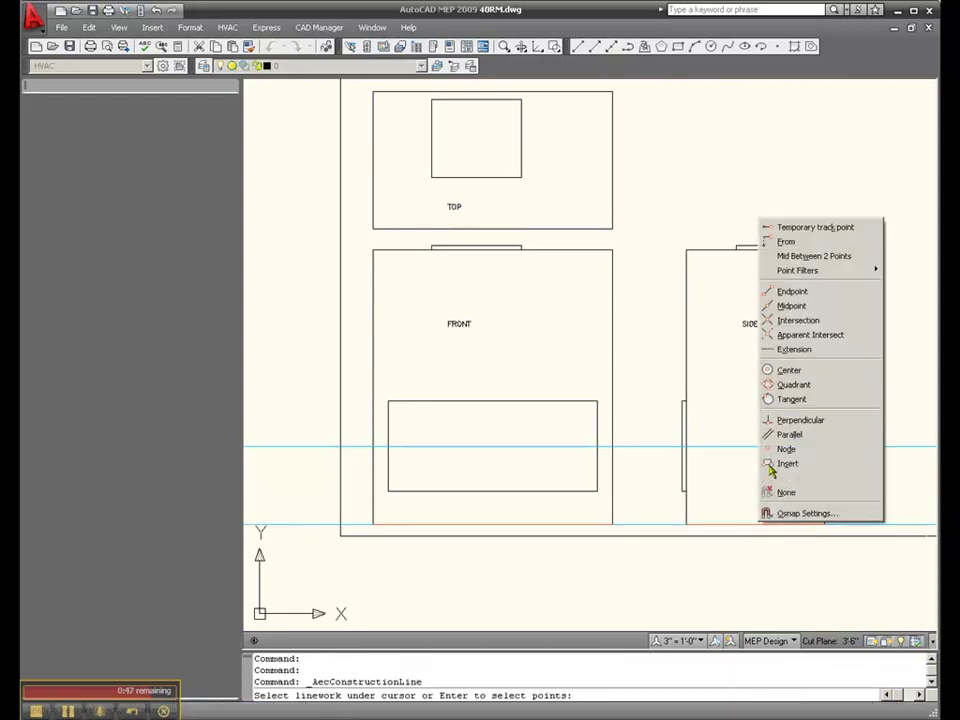
left_click(785, 302)
left_click(753, 526)
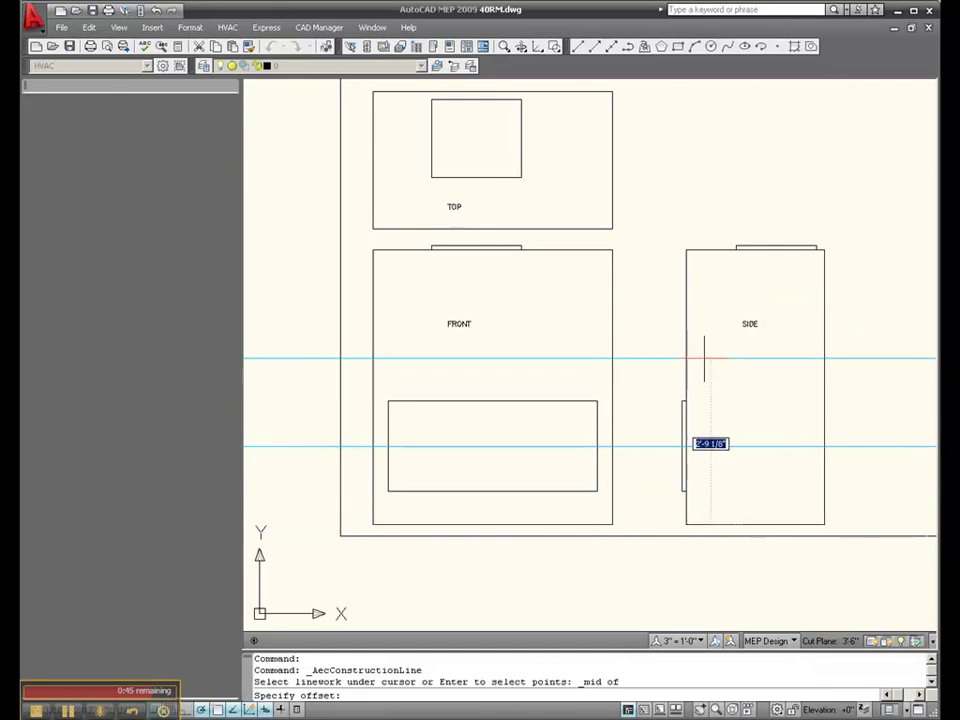
left_click(686, 524)
key("Escape")
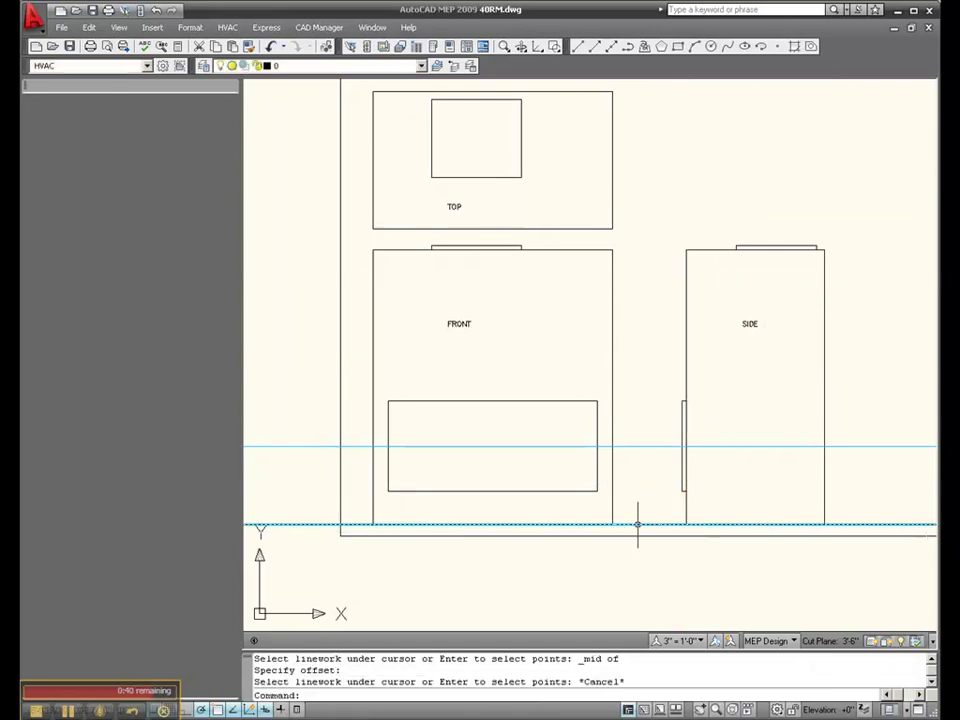
- Move the bottom construction line's middle grip onto the midpoint of the side view's bottom edge
left_click(694, 526)
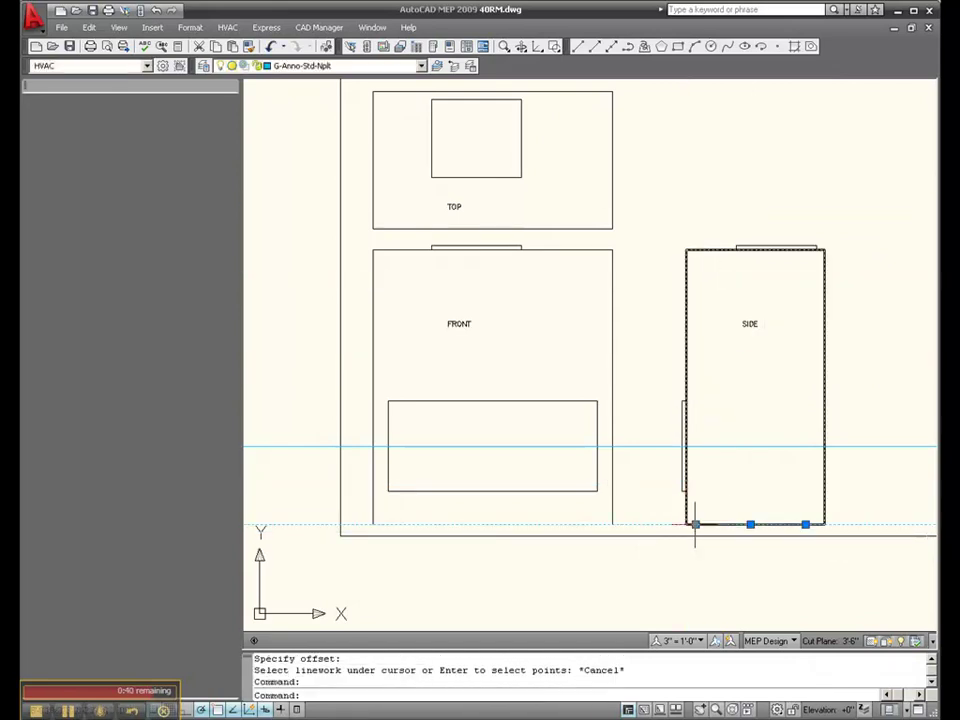
left_click(750, 524)
right_click(752, 470, "shift")
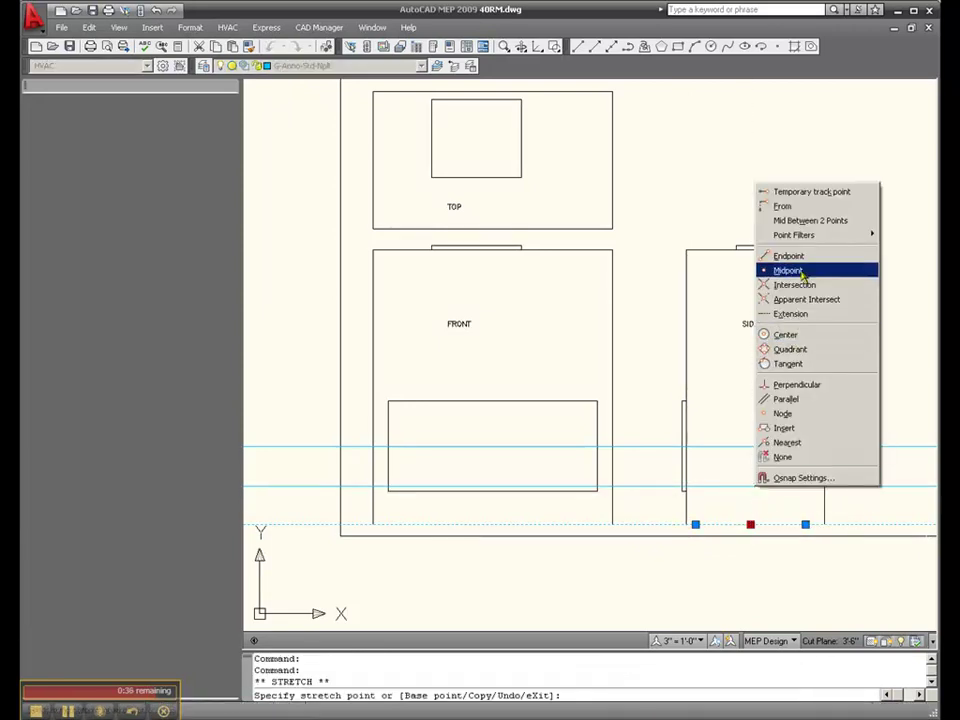
left_click(787, 270)
left_click(754, 523)
key("Escape")
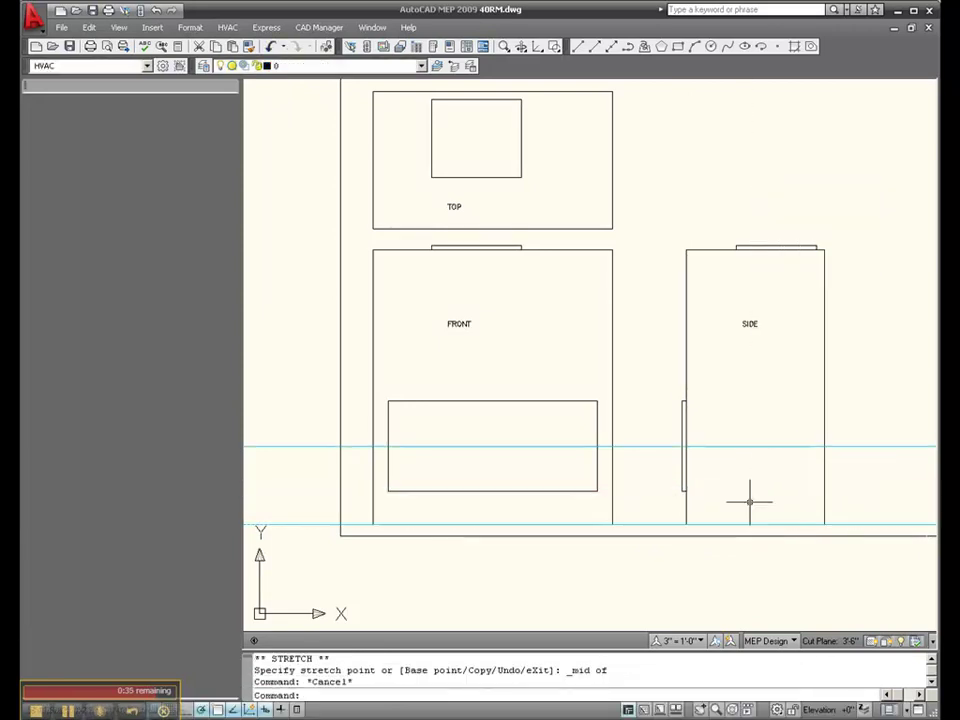
- Copy the bottom construction line by its middle grip straight up to the top edge of the side view
left_click(660, 526)
left_click(646, 507)
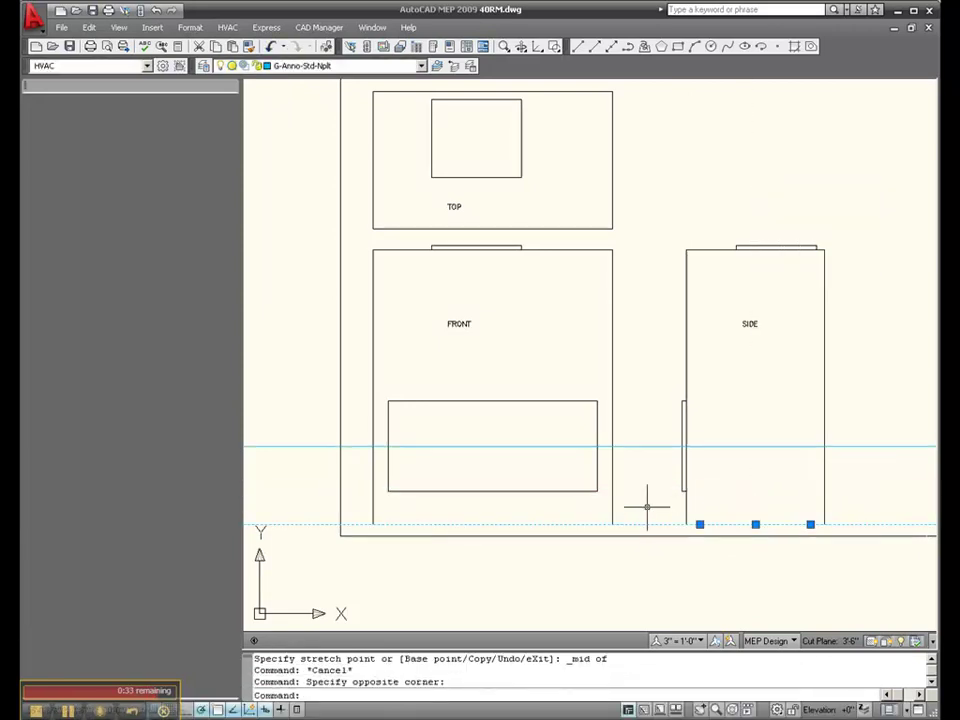
left_click(754, 524)
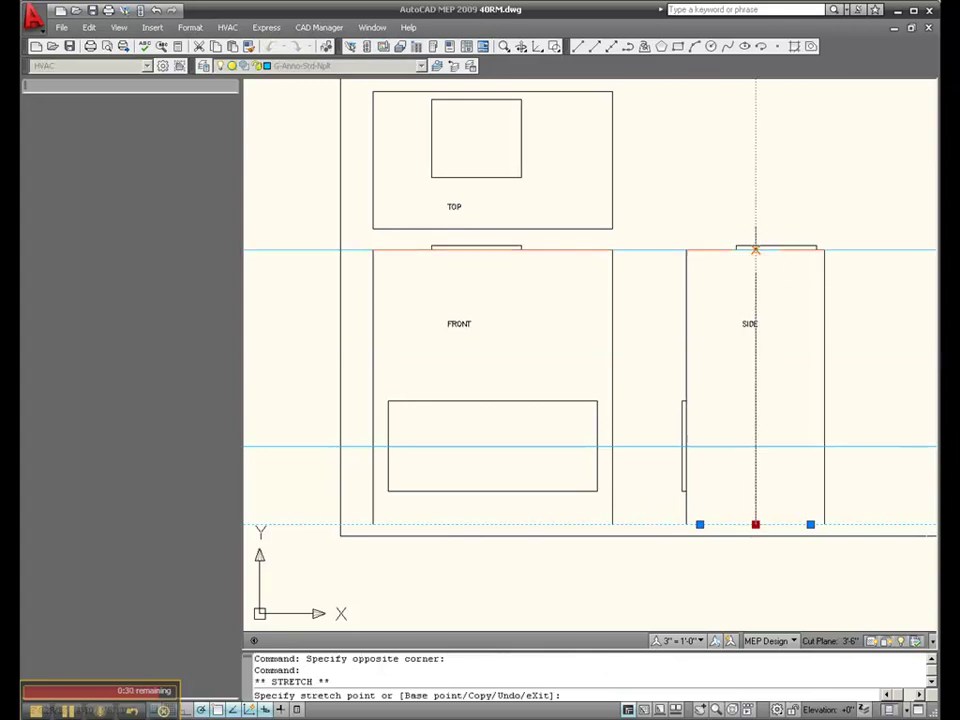
key("Escape")
key("Escape")
key("Escape")
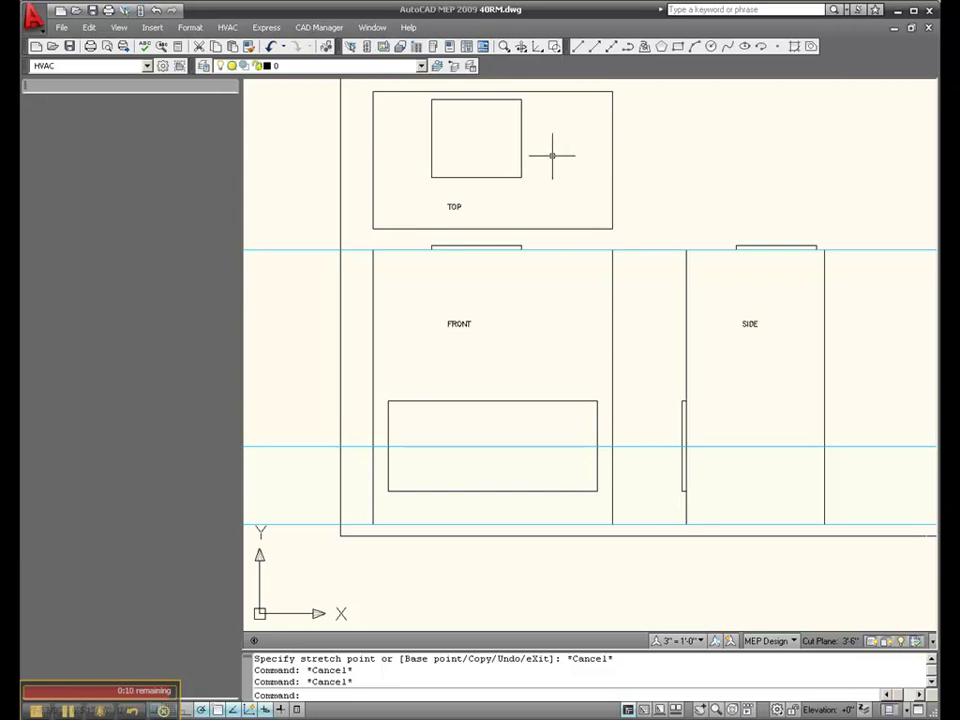
left_click(578, 46)
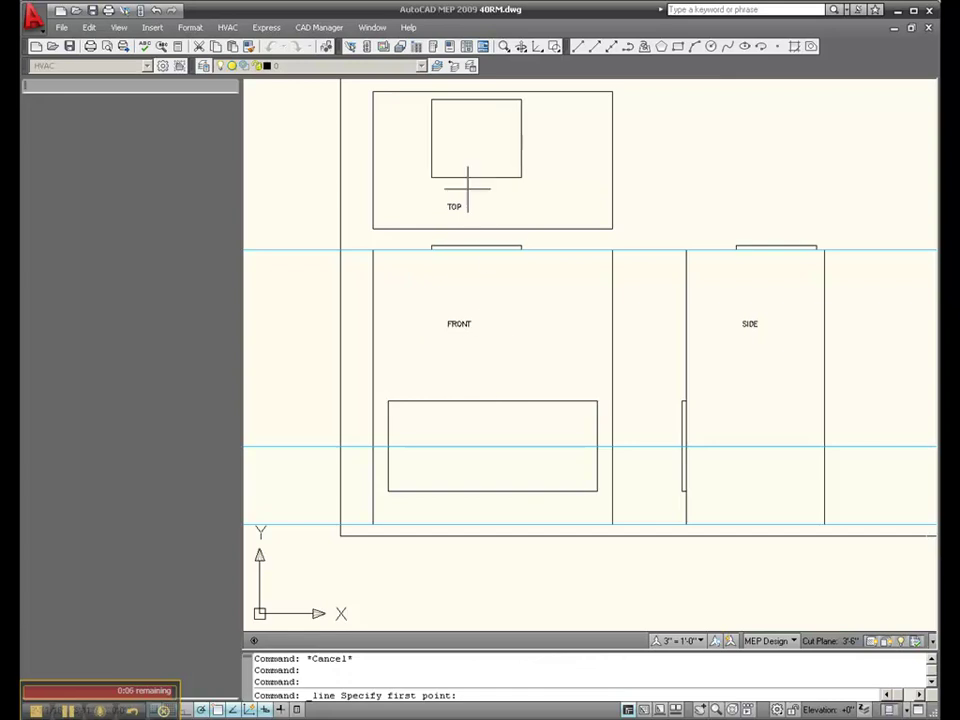
right_click(474, 373, "shift")
key("Escape")
key("Escape")
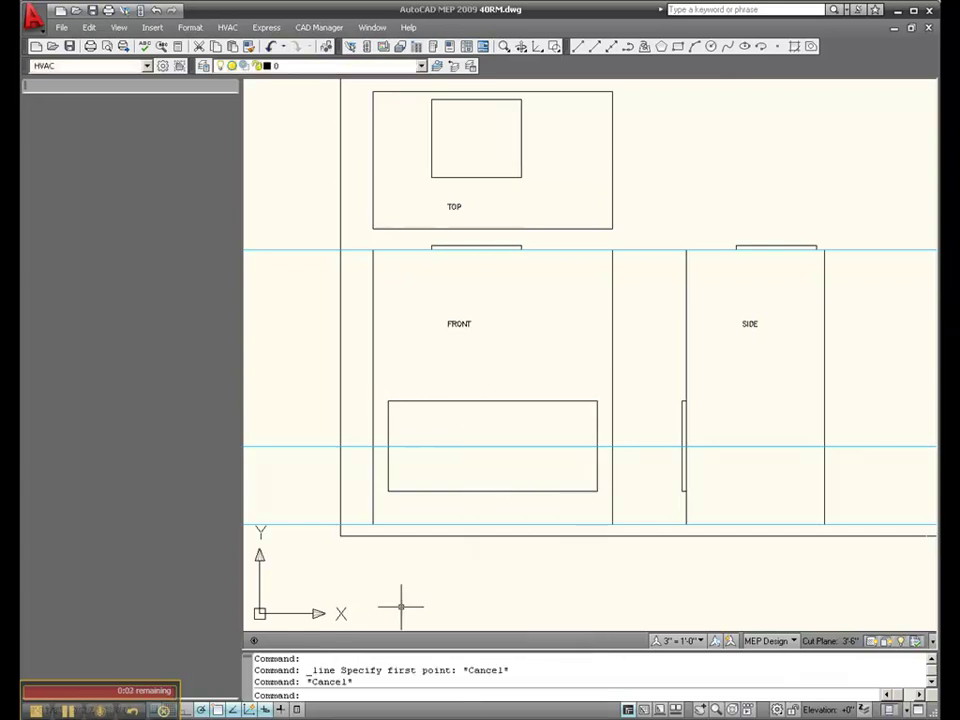